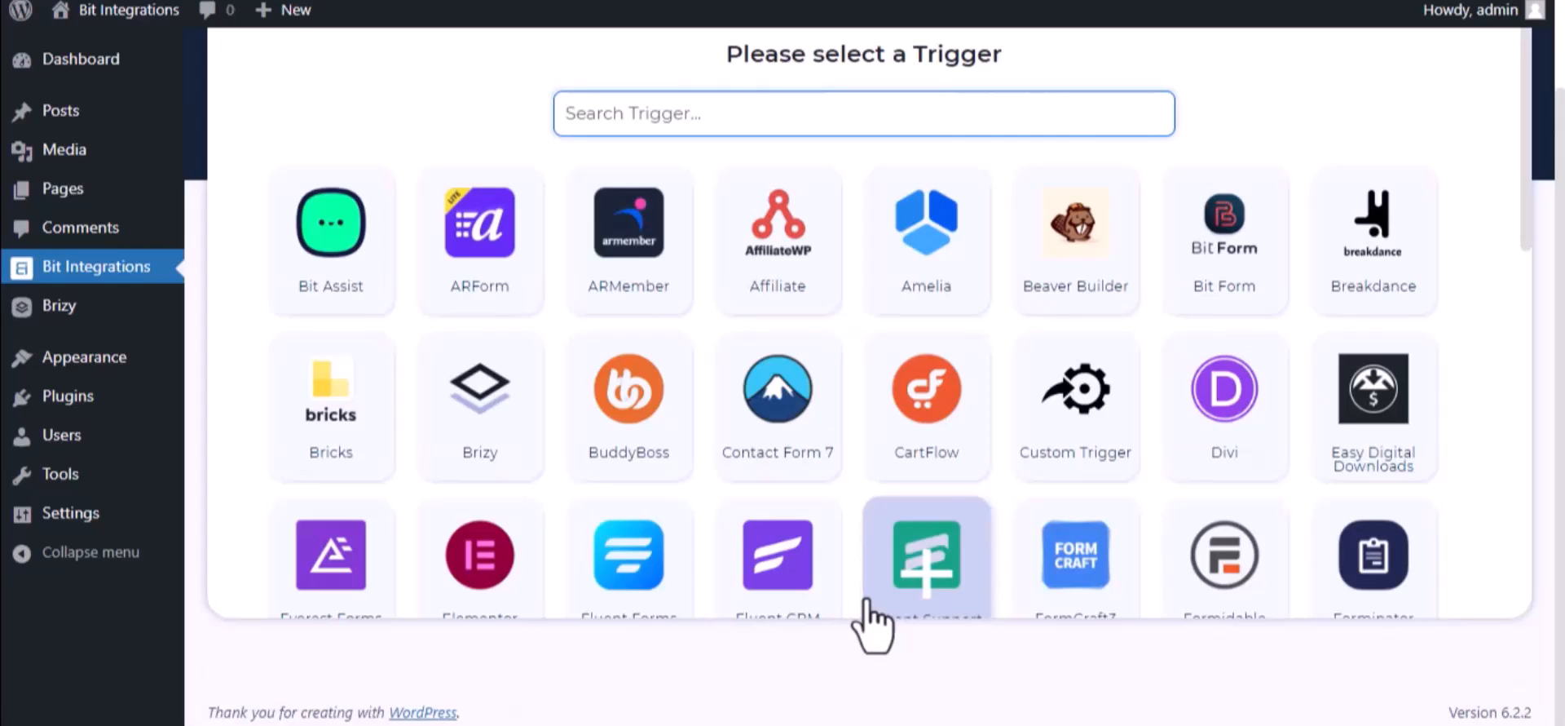
Step: Select Brizy as the trigger with the form Bit Integrations->1 and proceed to the action selection
text(bri)
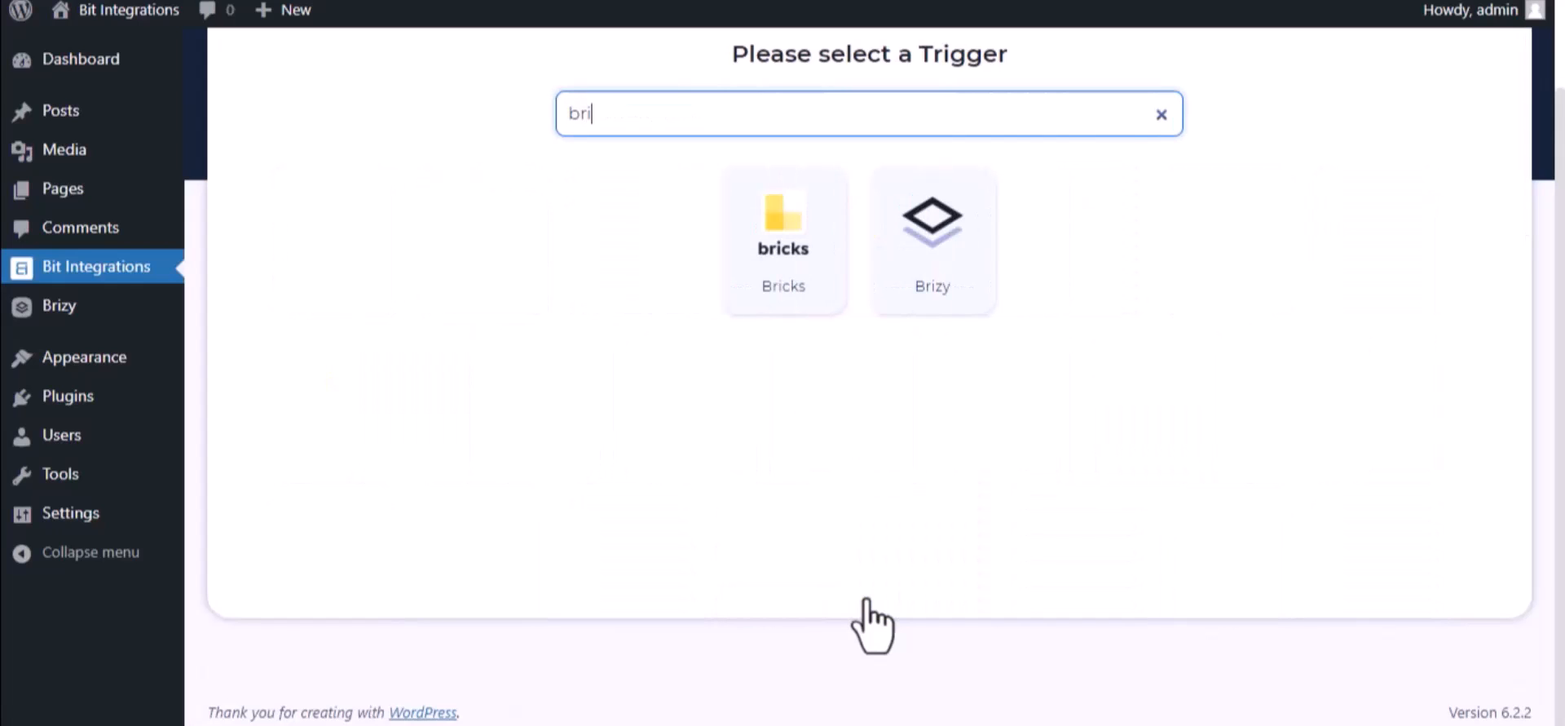
click(913, 294)
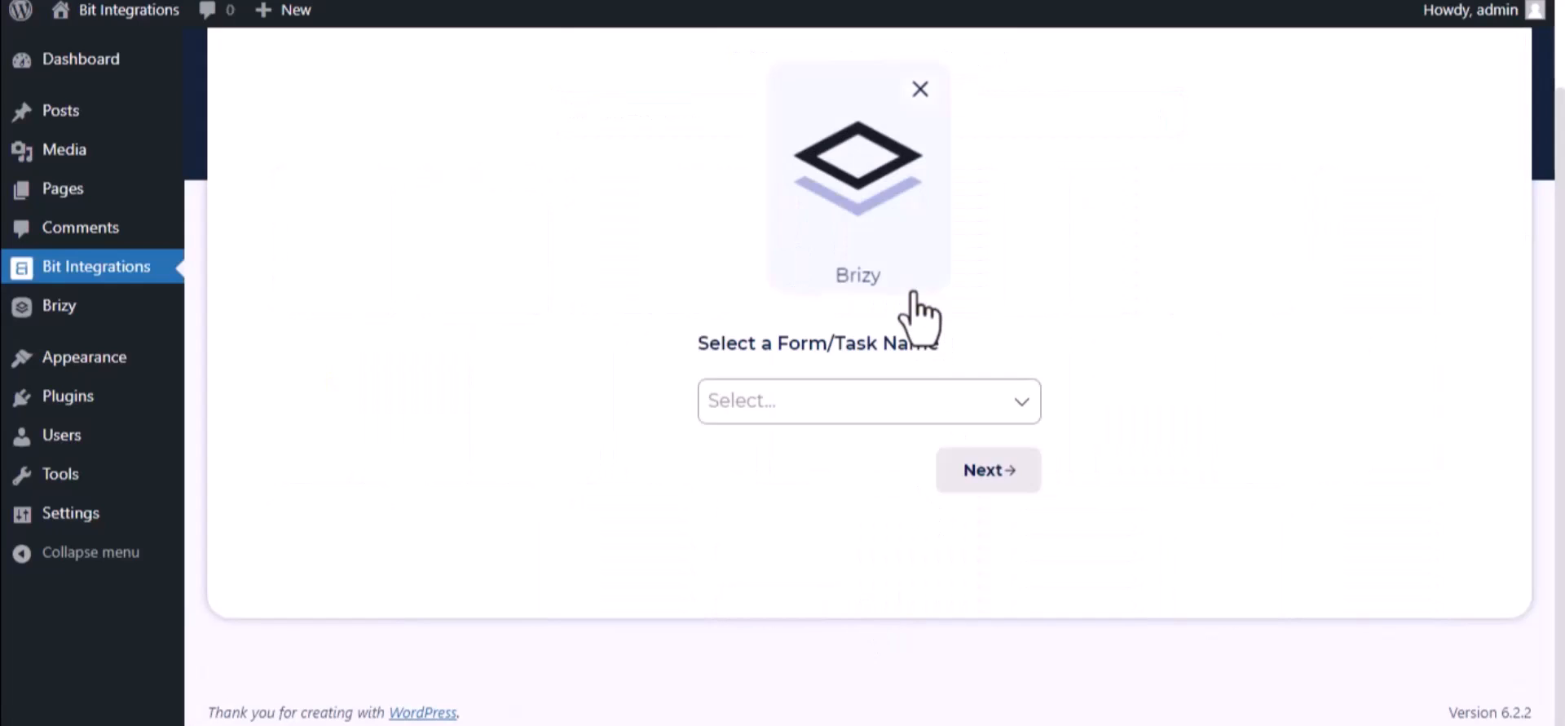
click(877, 393)
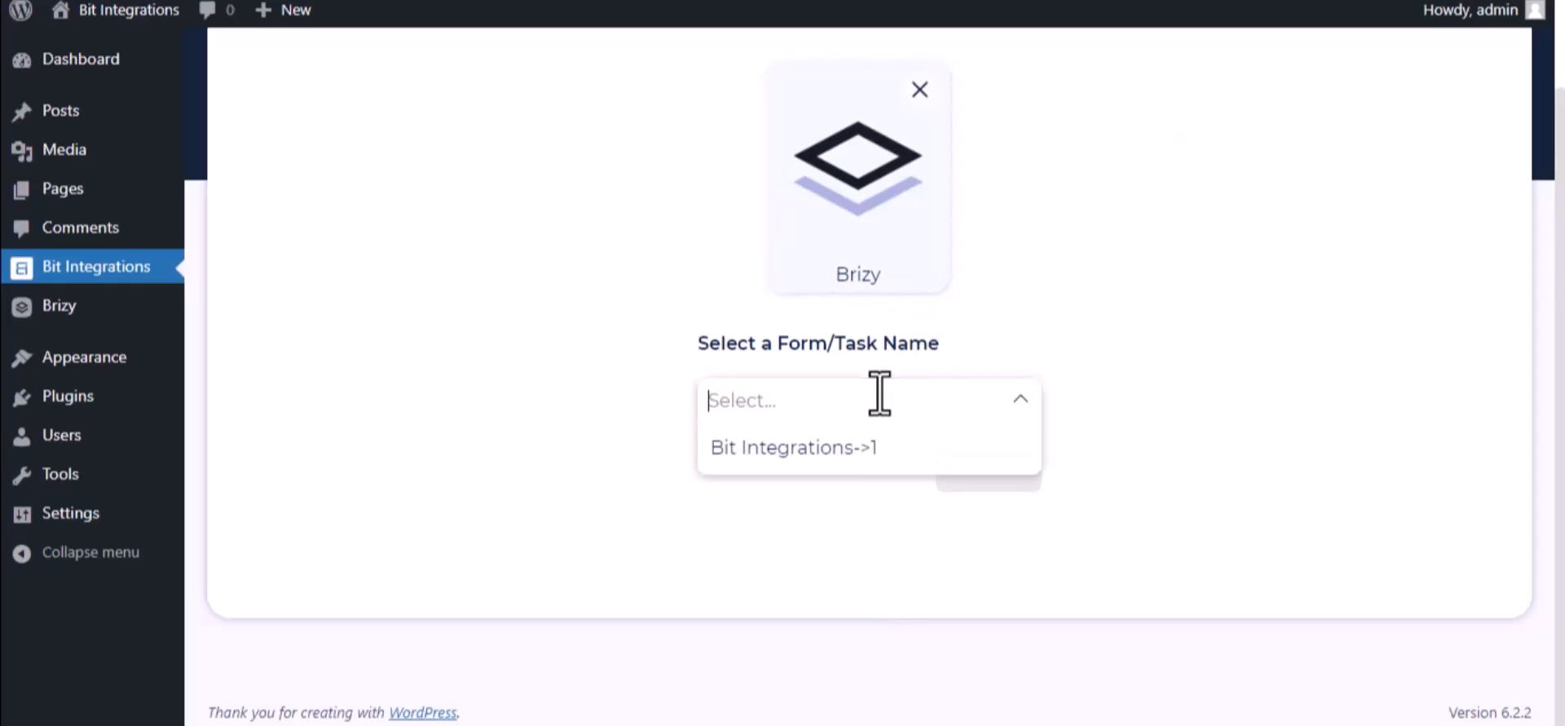
click(854, 463)
click(1019, 480)
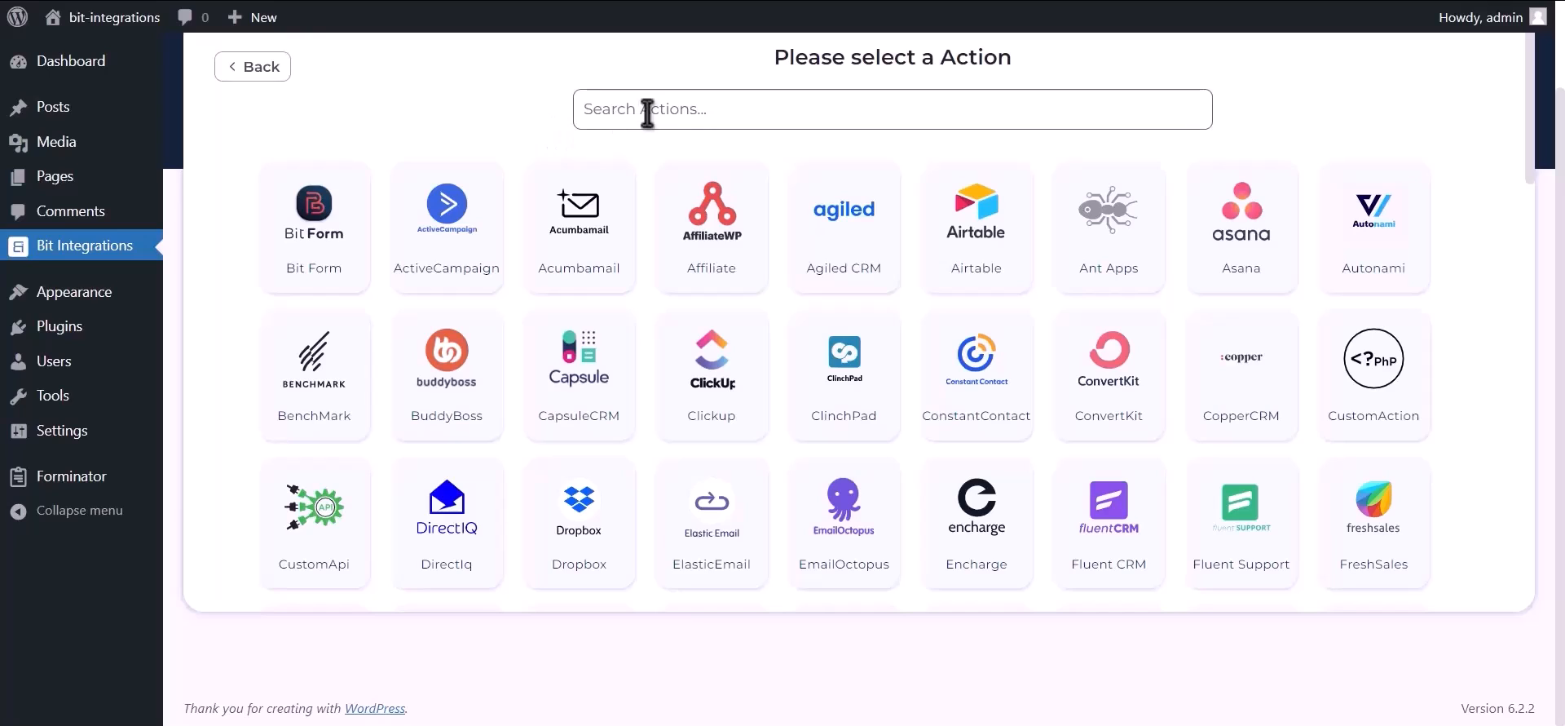
Step: Search the actions for google calendar and choose Google Calendar as the integration's action
text(go)
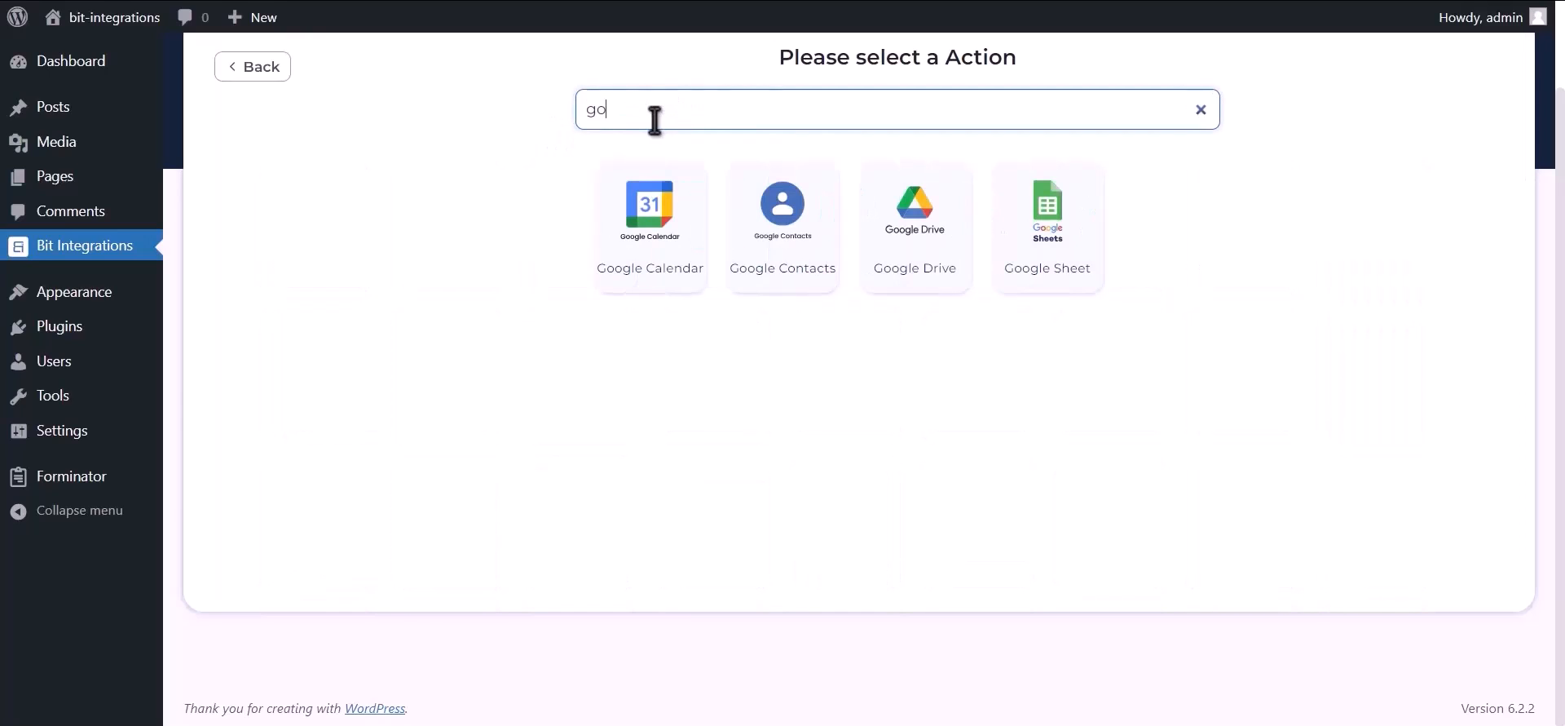
text(ogle calendar)
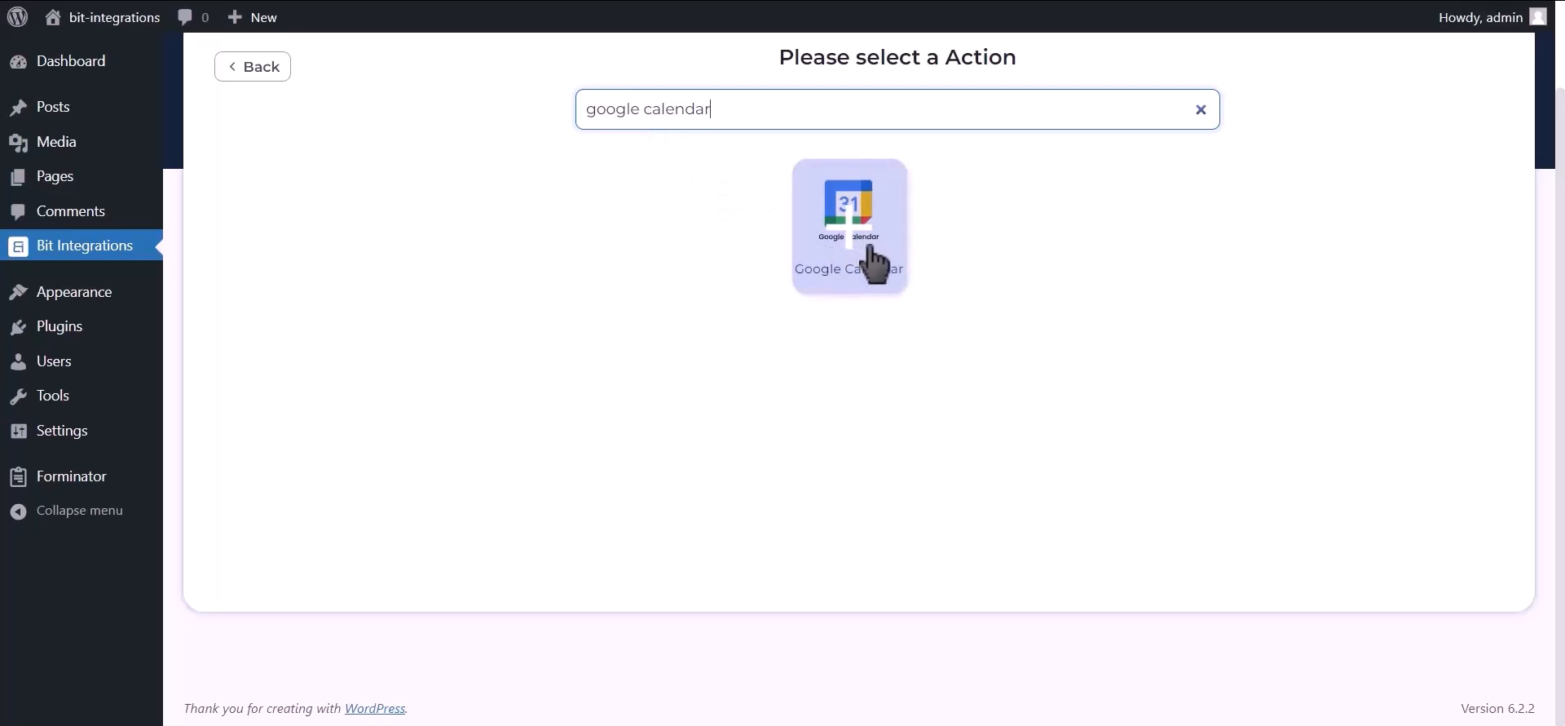
click(875, 262)
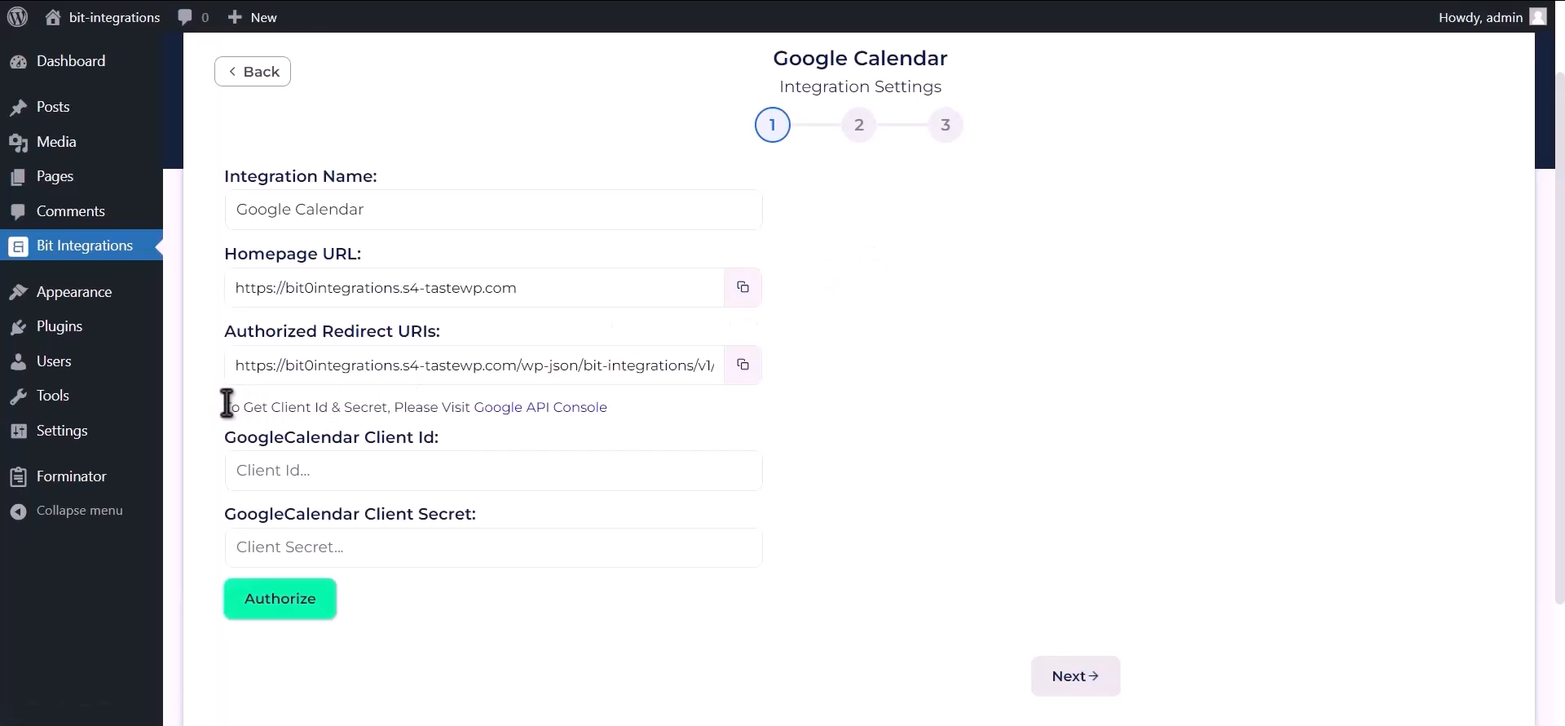
Step: Go to the linked Google API Console and create a new project named Bit Integrations
drag(236, 403, 465, 410)
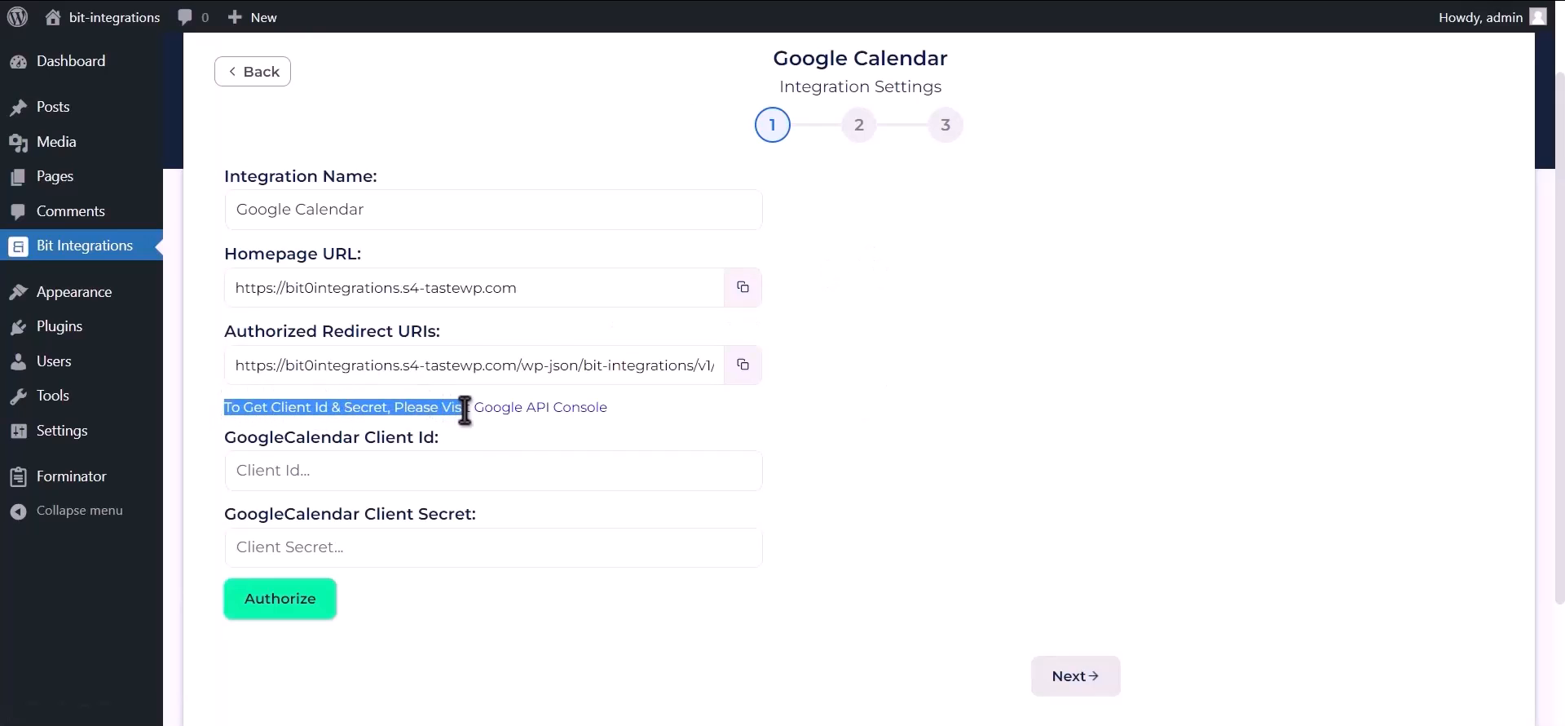
click(530, 407)
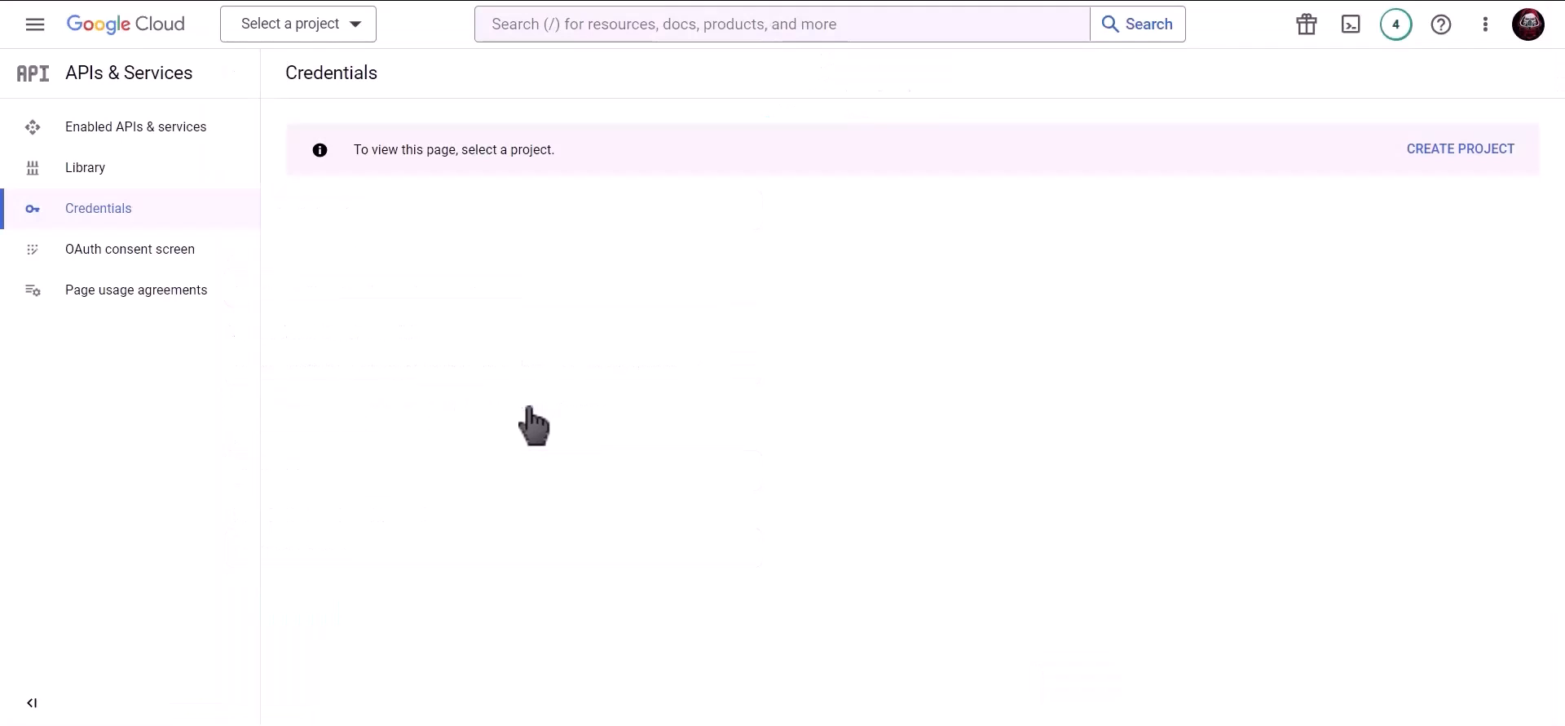
click(1449, 163)
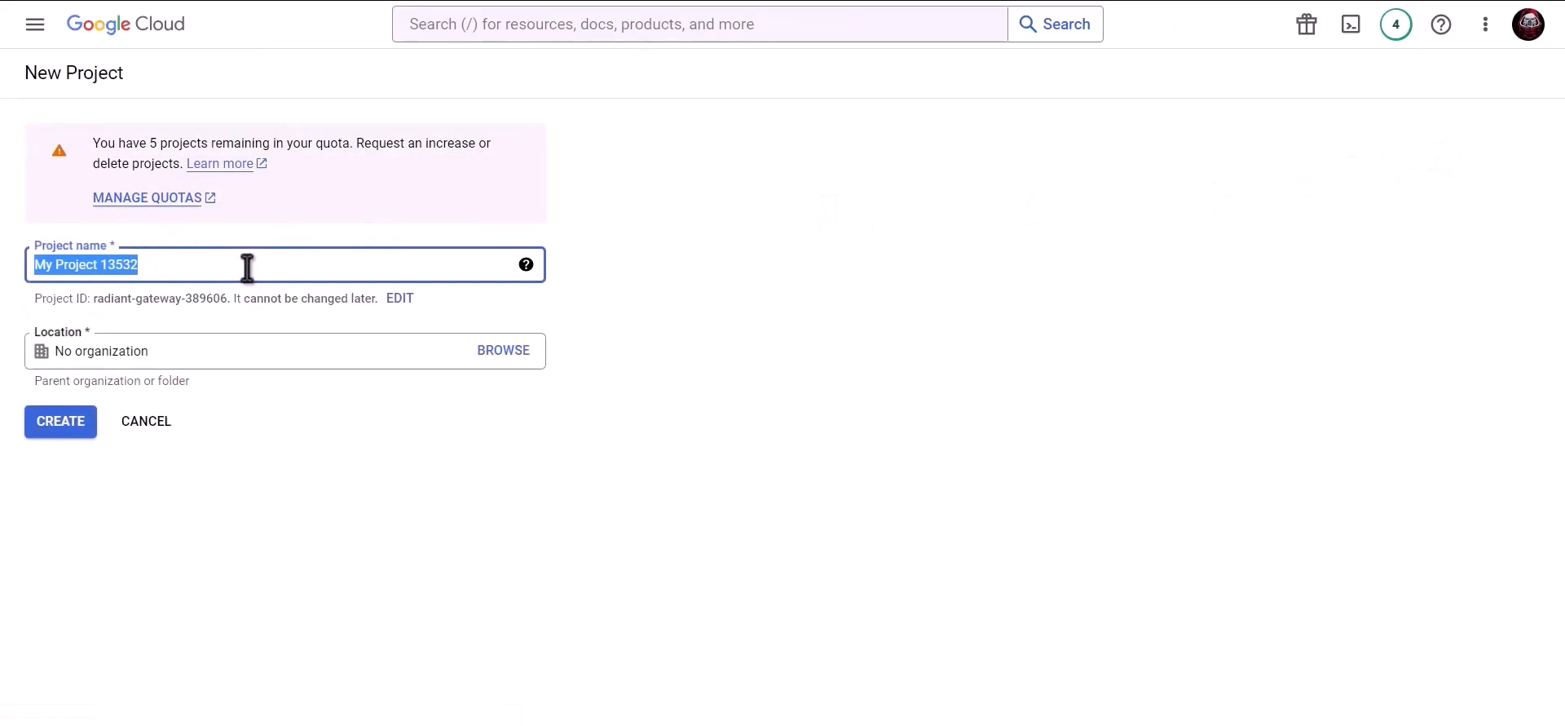
text(Bit Integrati)
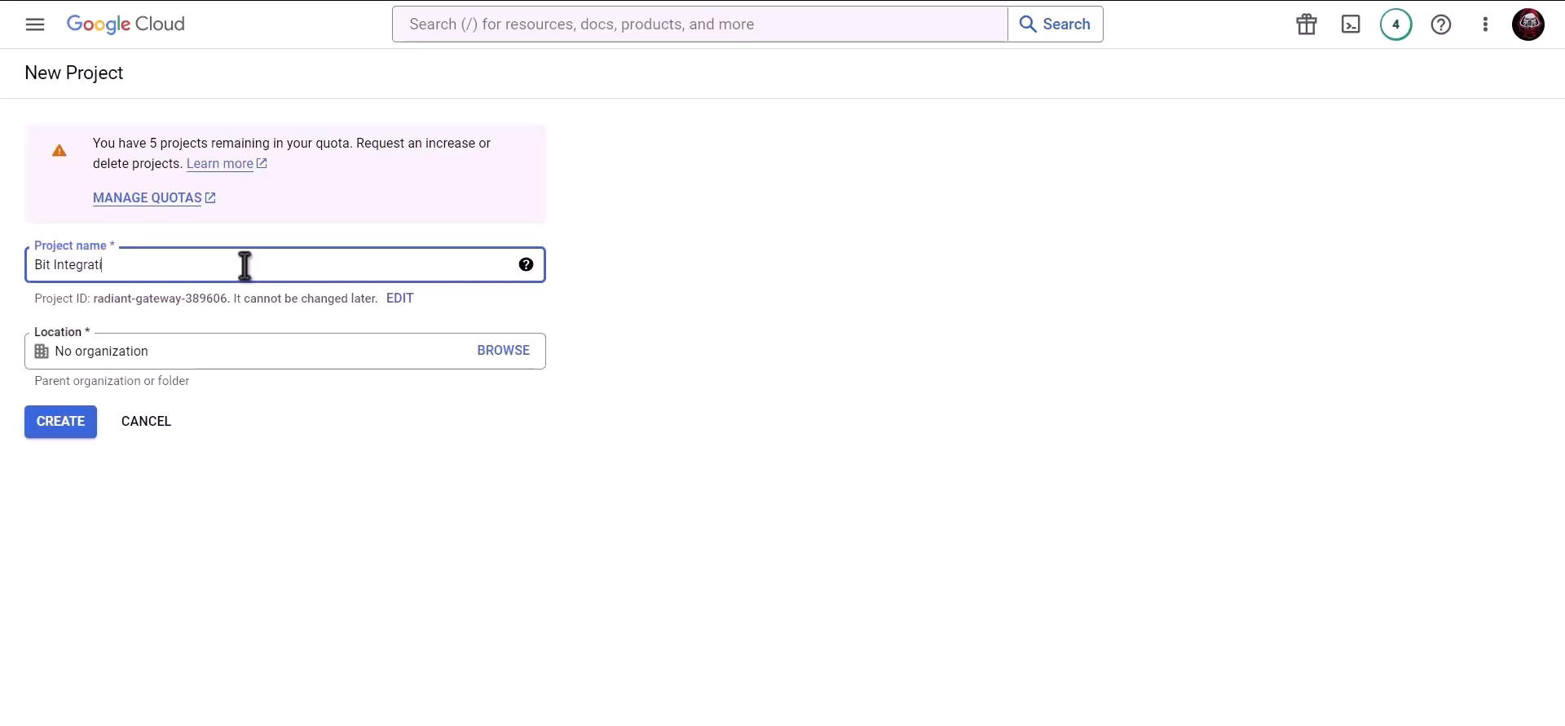
text(ons)
click(68, 429)
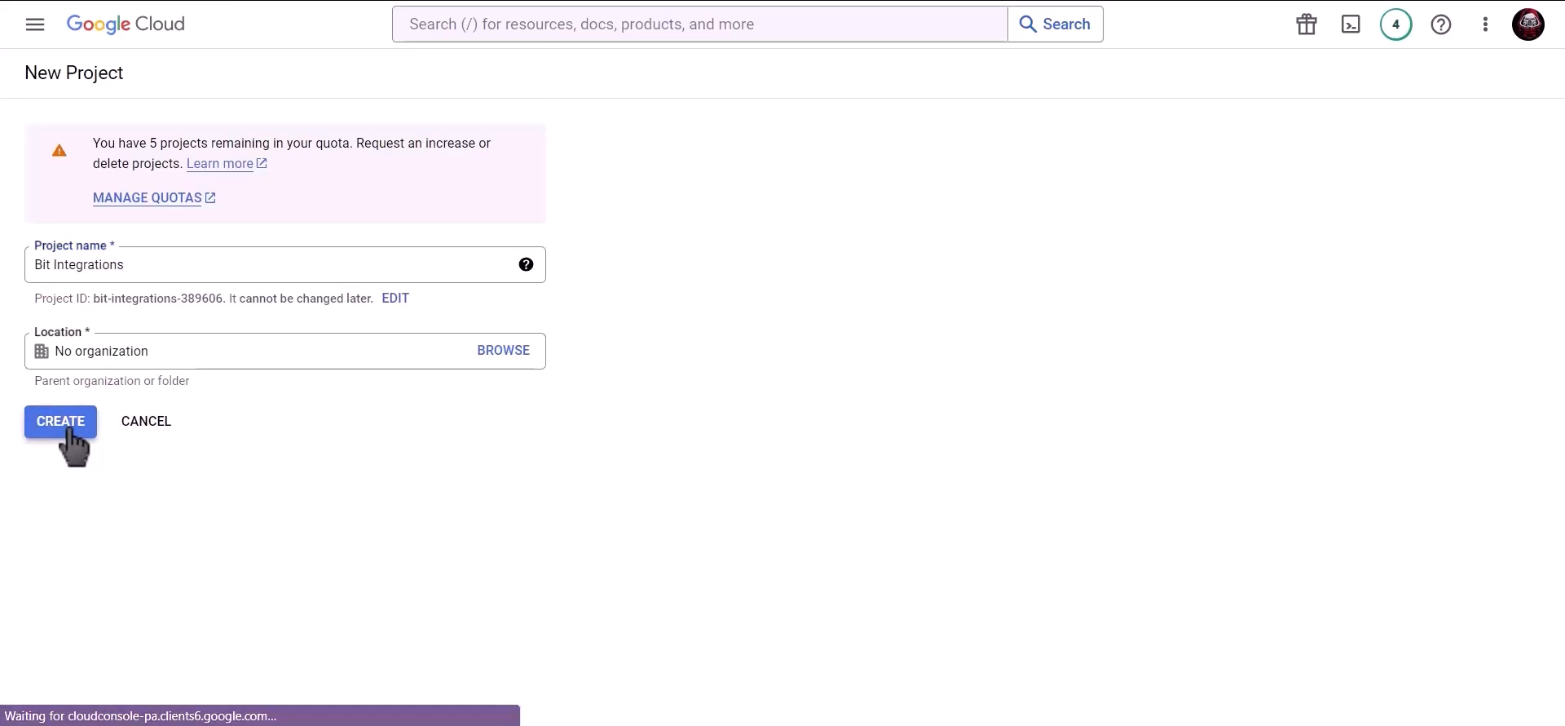
Step: Start configuring the project's OAuth consent screen with the External user type
click(1357, 195)
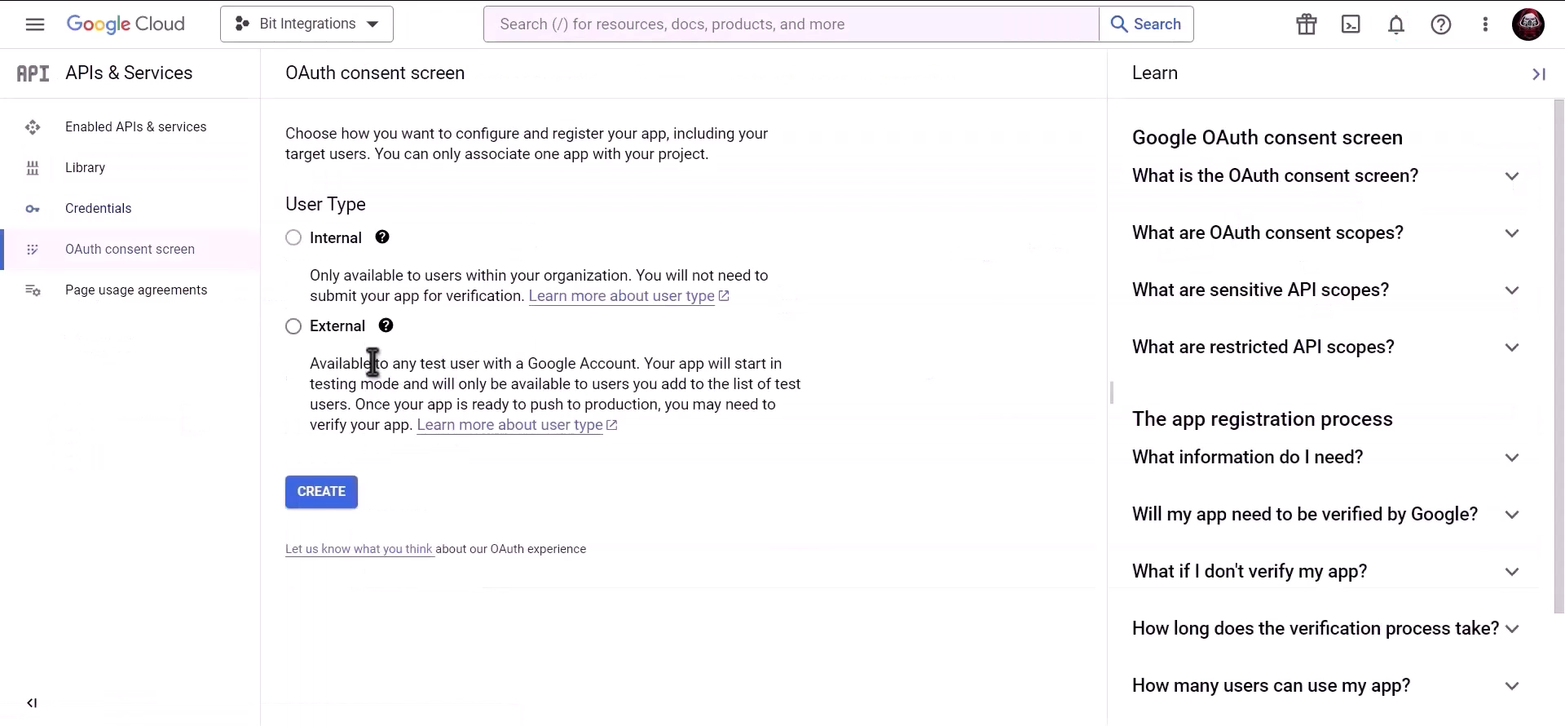
click(293, 326)
click(328, 503)
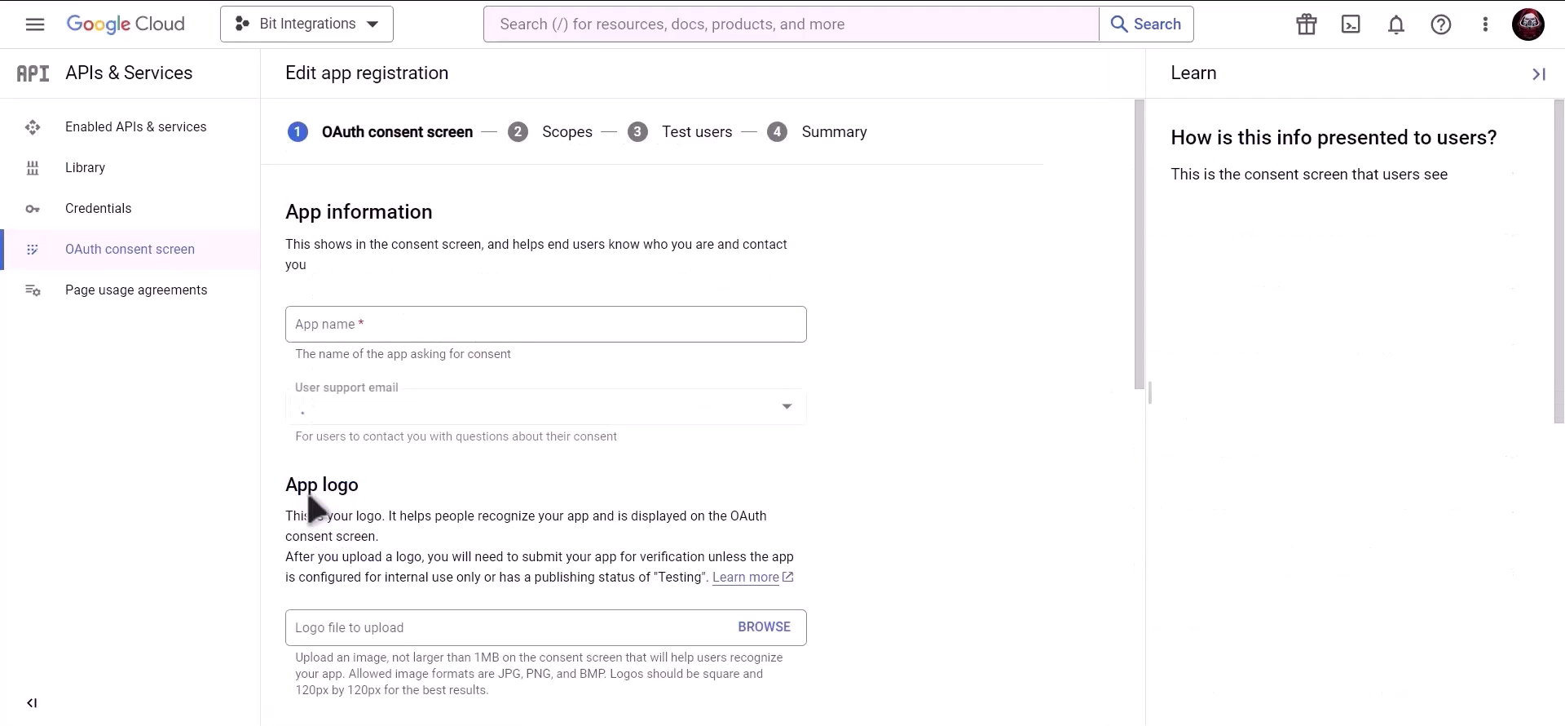
Step: Register the app as Bit Integrations, fill in the user support and developer contact e-mails, and save
click(427, 326)
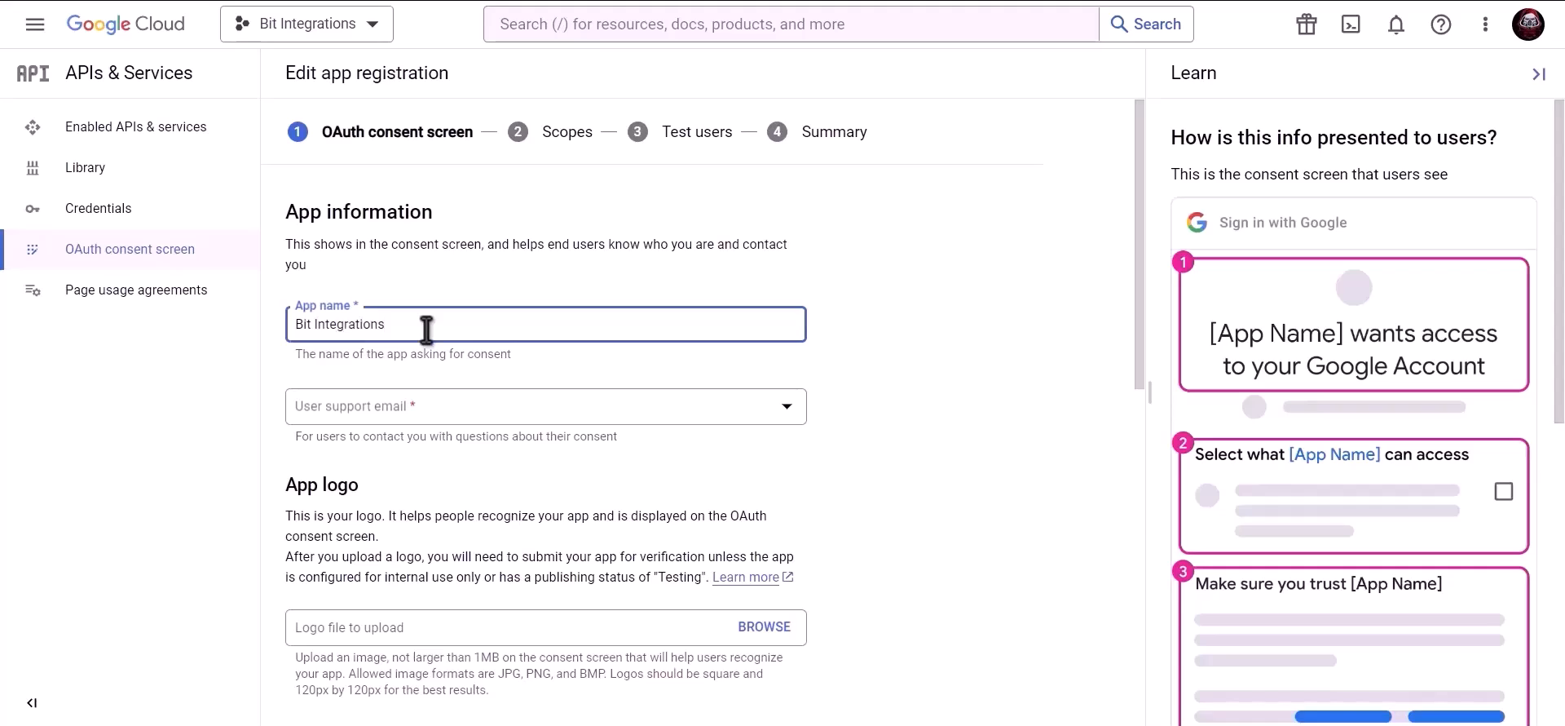
click(416, 413)
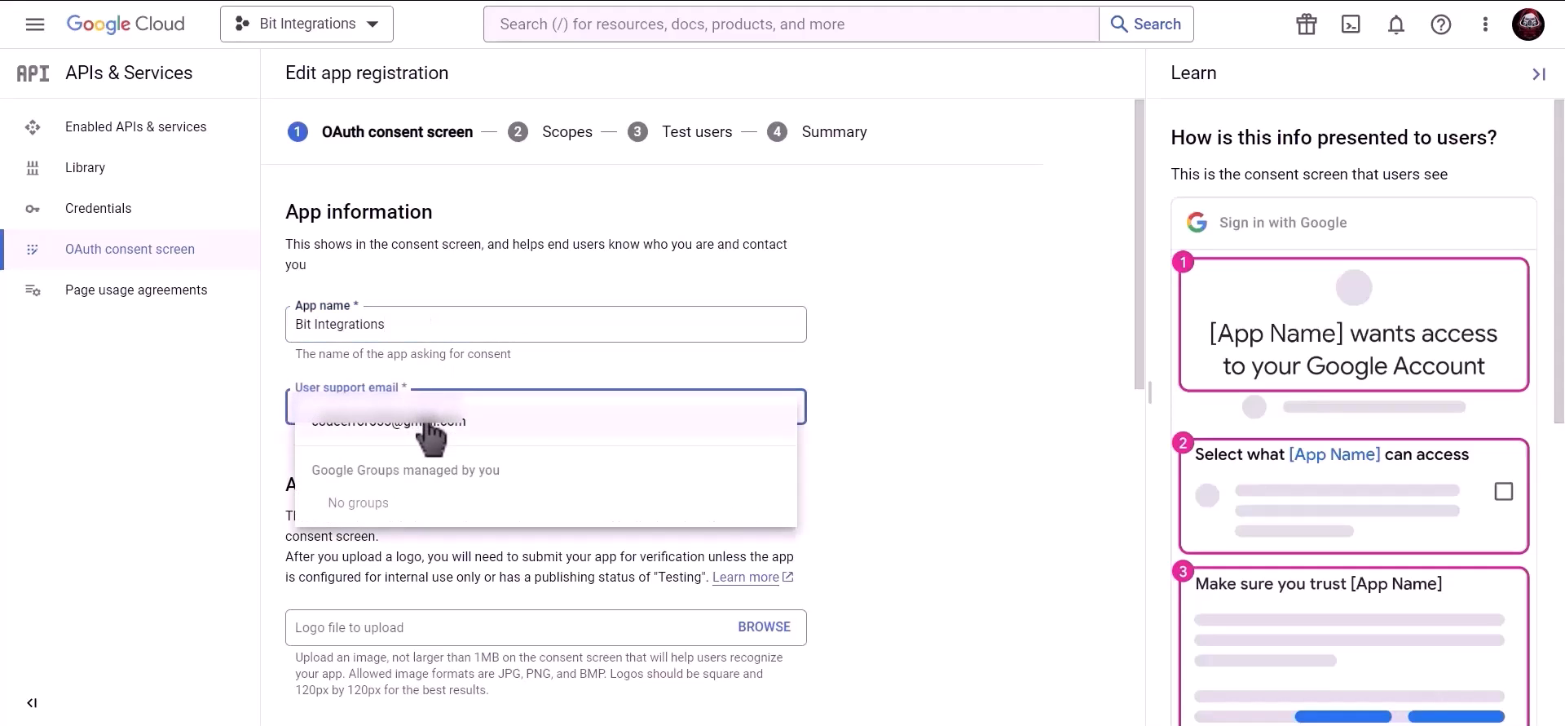
click(430, 422)
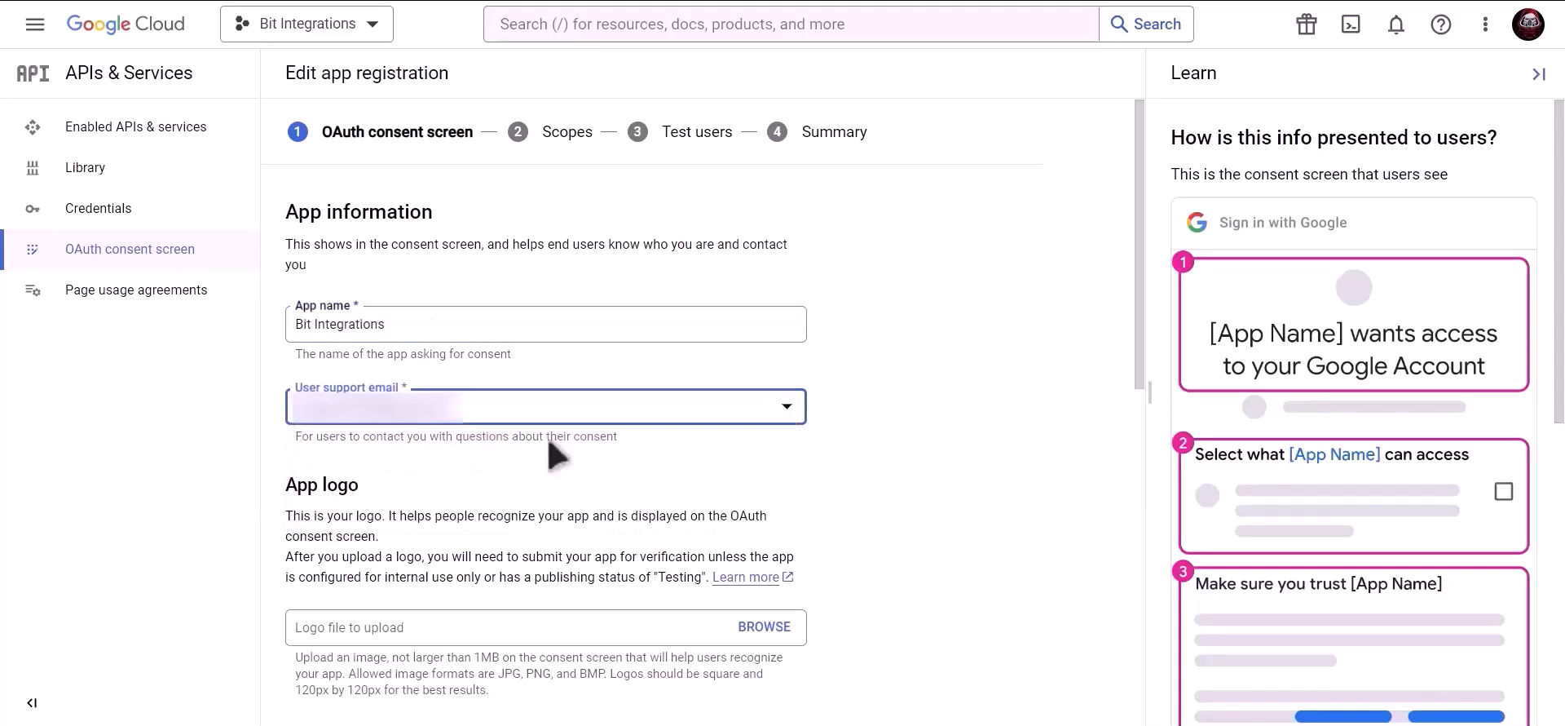
scroll(554, 453, down, 8)
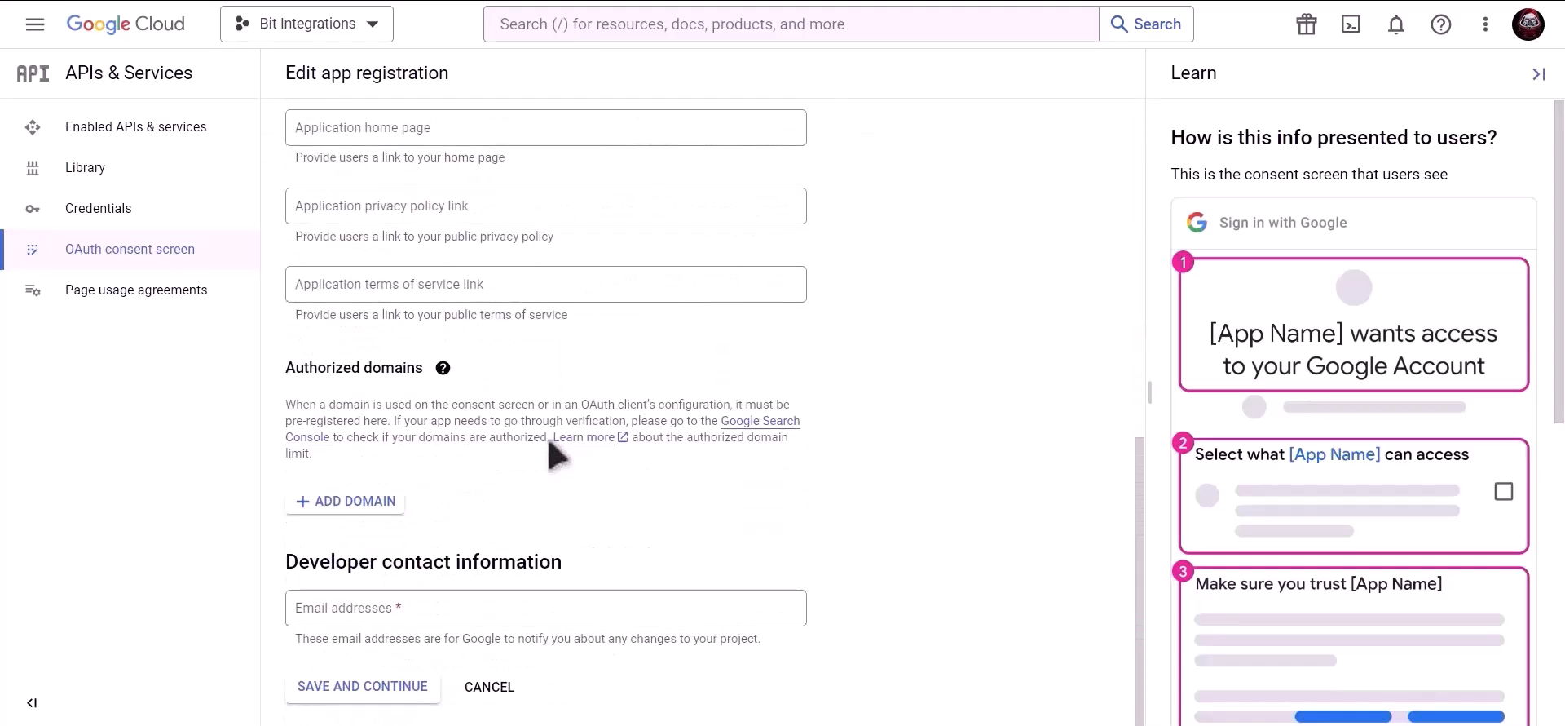
click(451, 605)
key(ctrl+v)
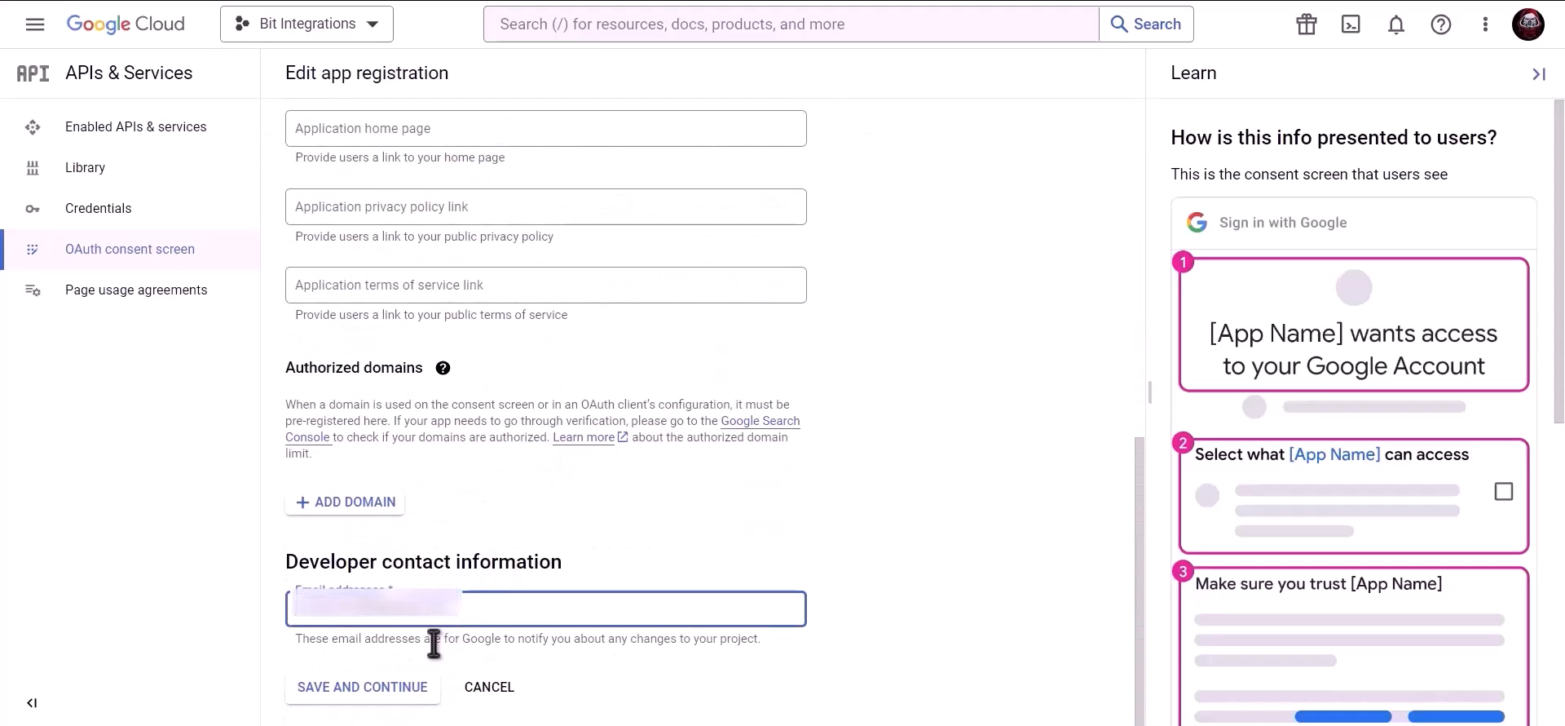
click(377, 691)
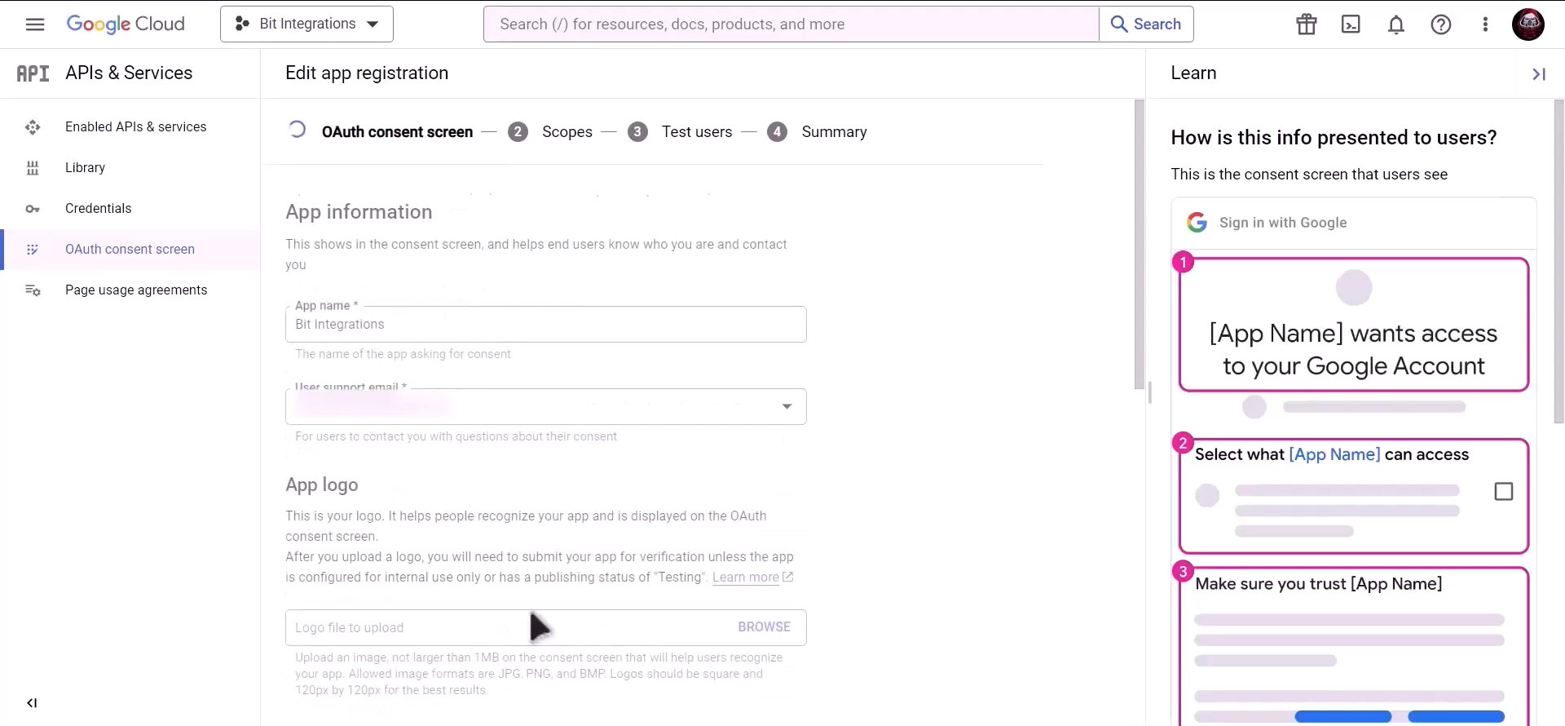
Step: Save the Scopes and Test users stages of the app registration without adding any entries
scroll(532, 613, down, 3)
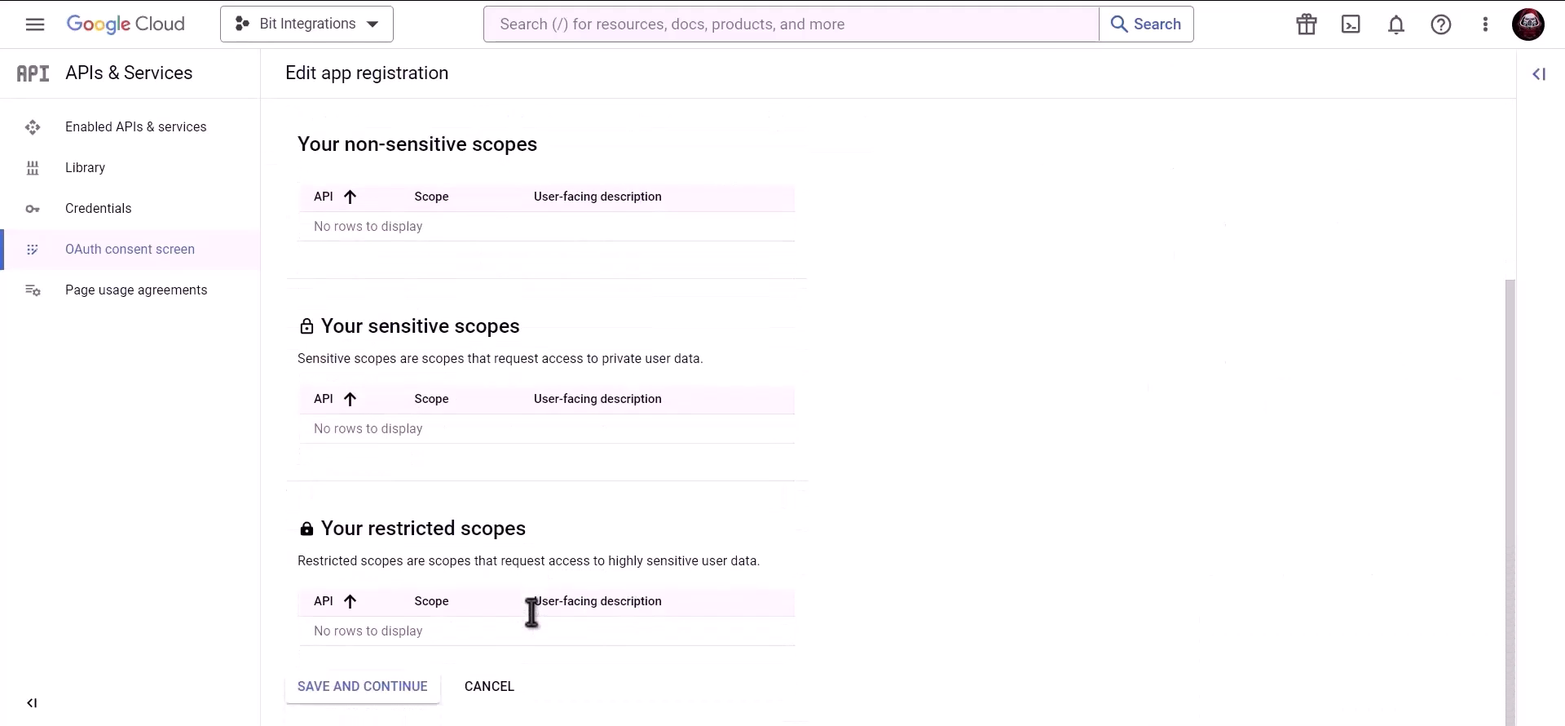
click(359, 686)
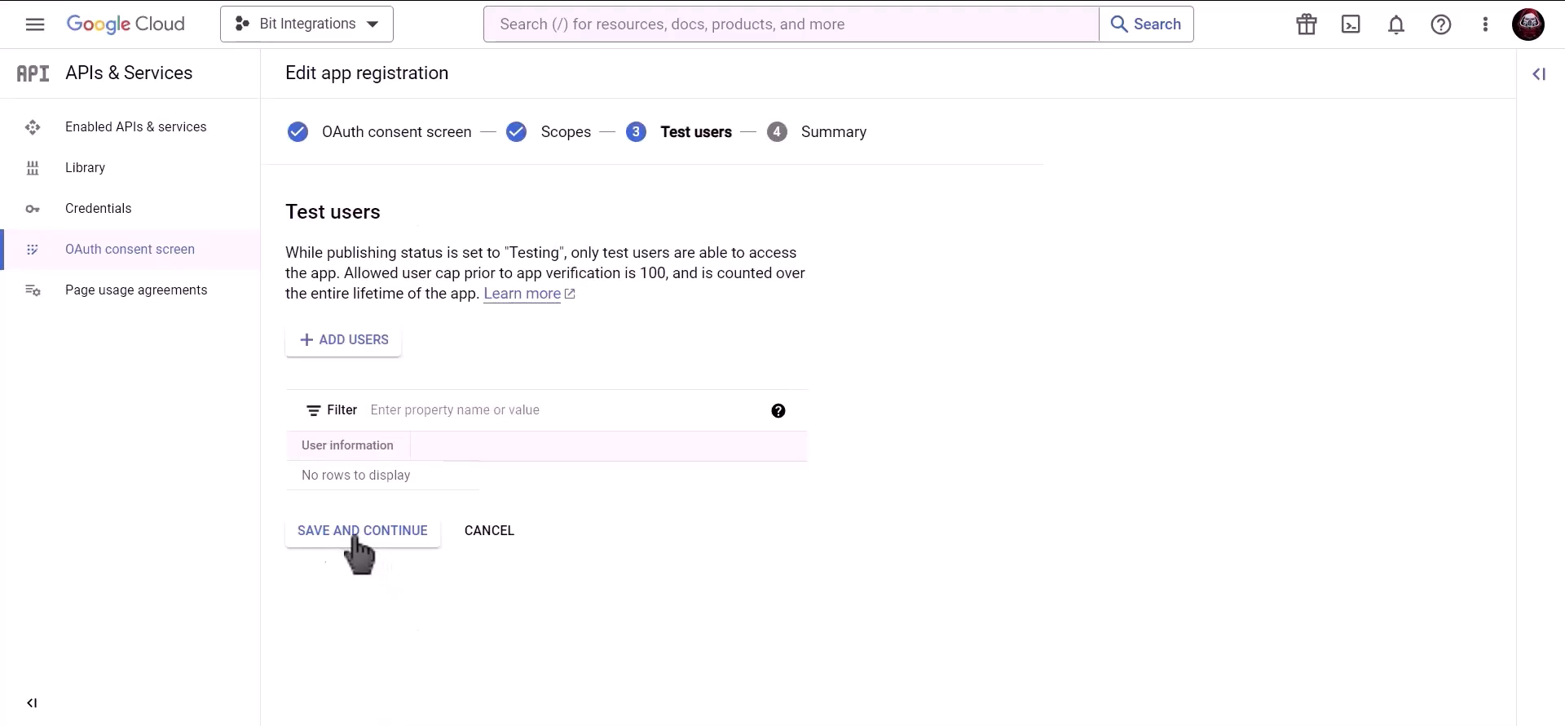
click(401, 538)
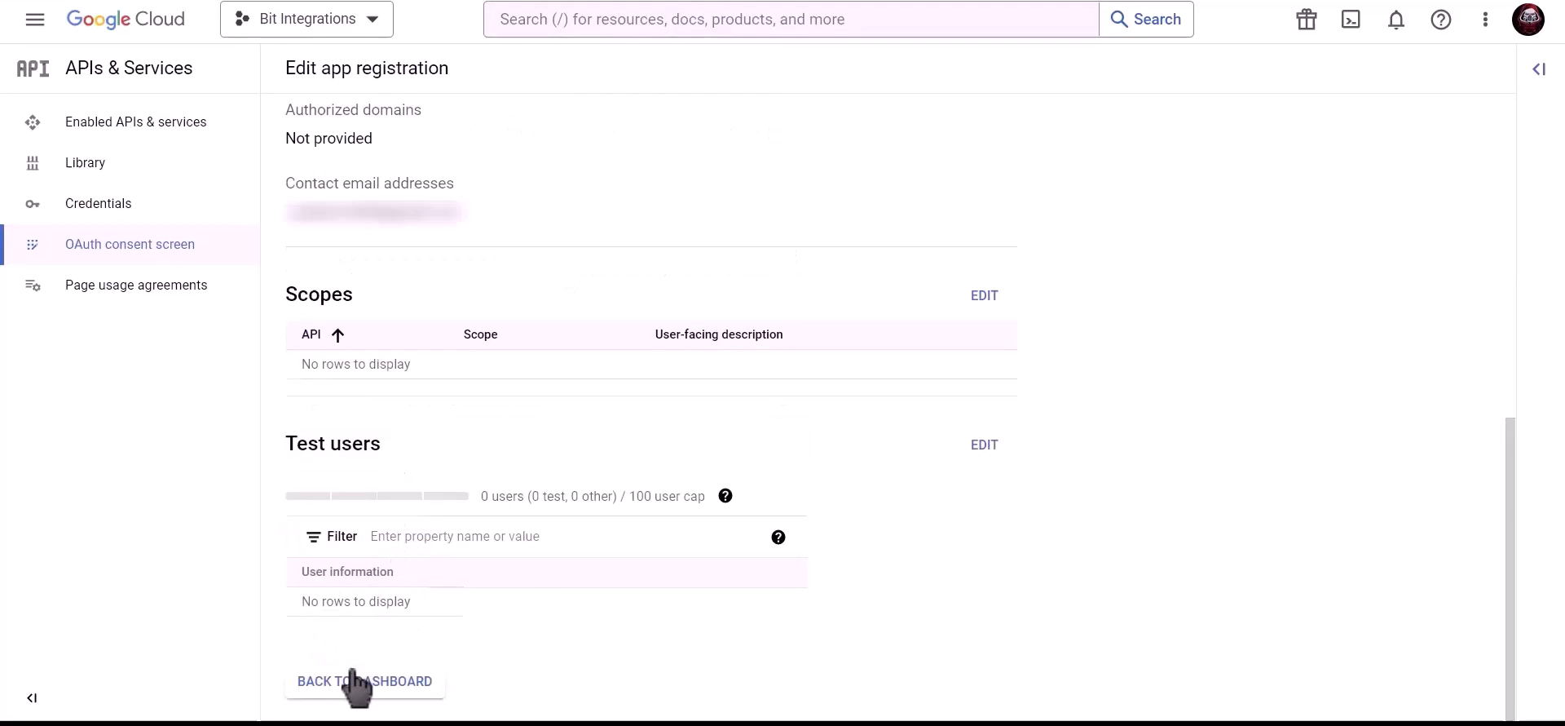
Step: Return to the consent screen dashboard and publish the Bit Integrations app to production
click(379, 676)
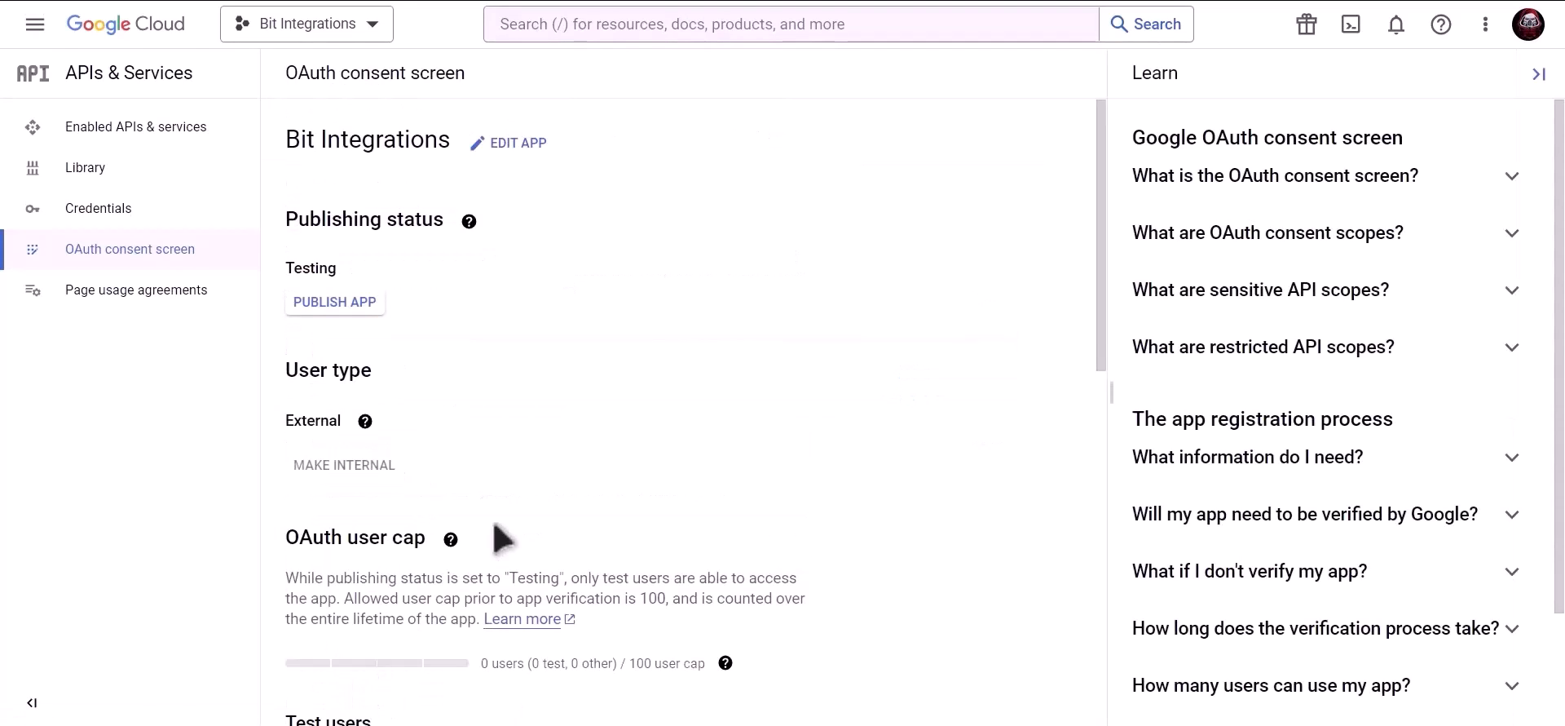
click(355, 309)
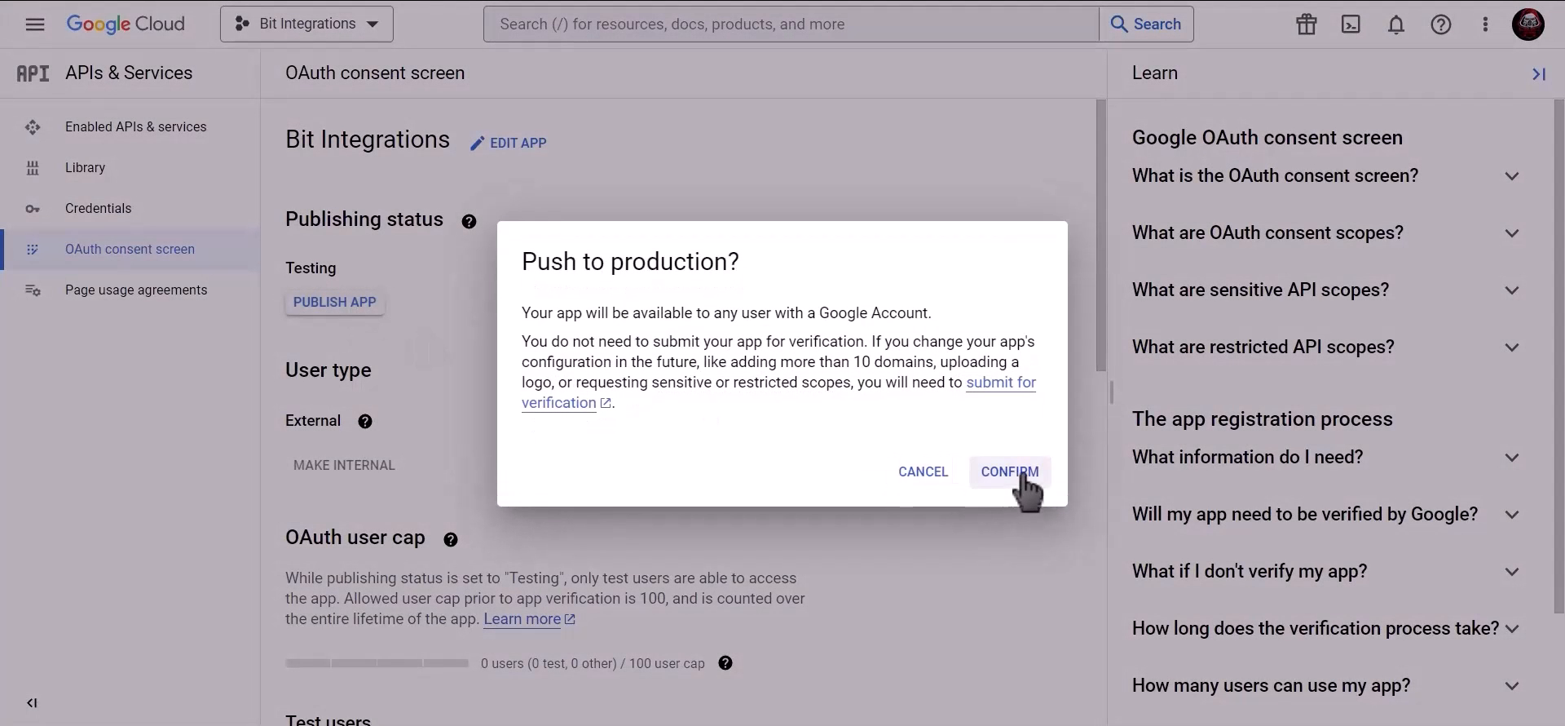
click(1026, 476)
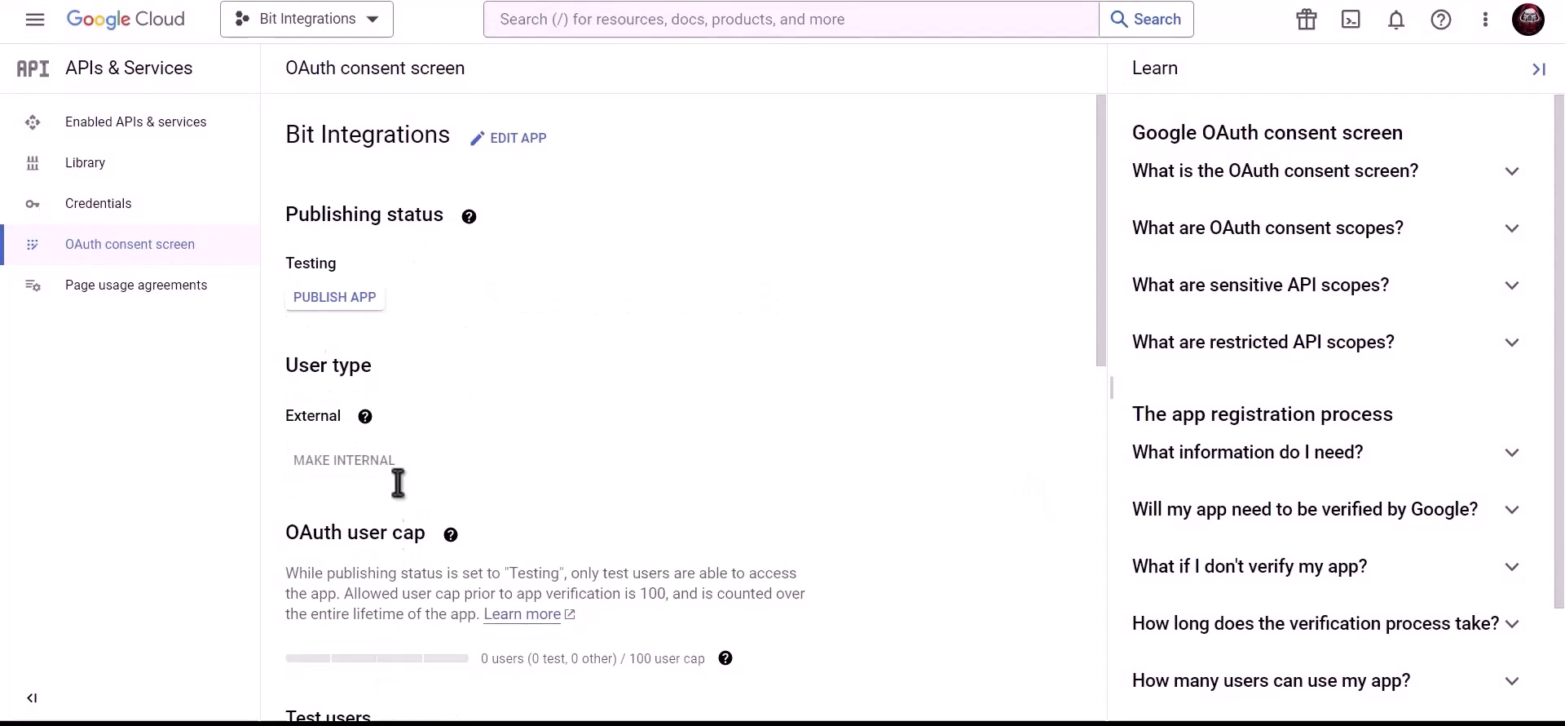
Step: Search Google Cloud for google calendar api and enable the Google Calendar API for the project
click(200, 206)
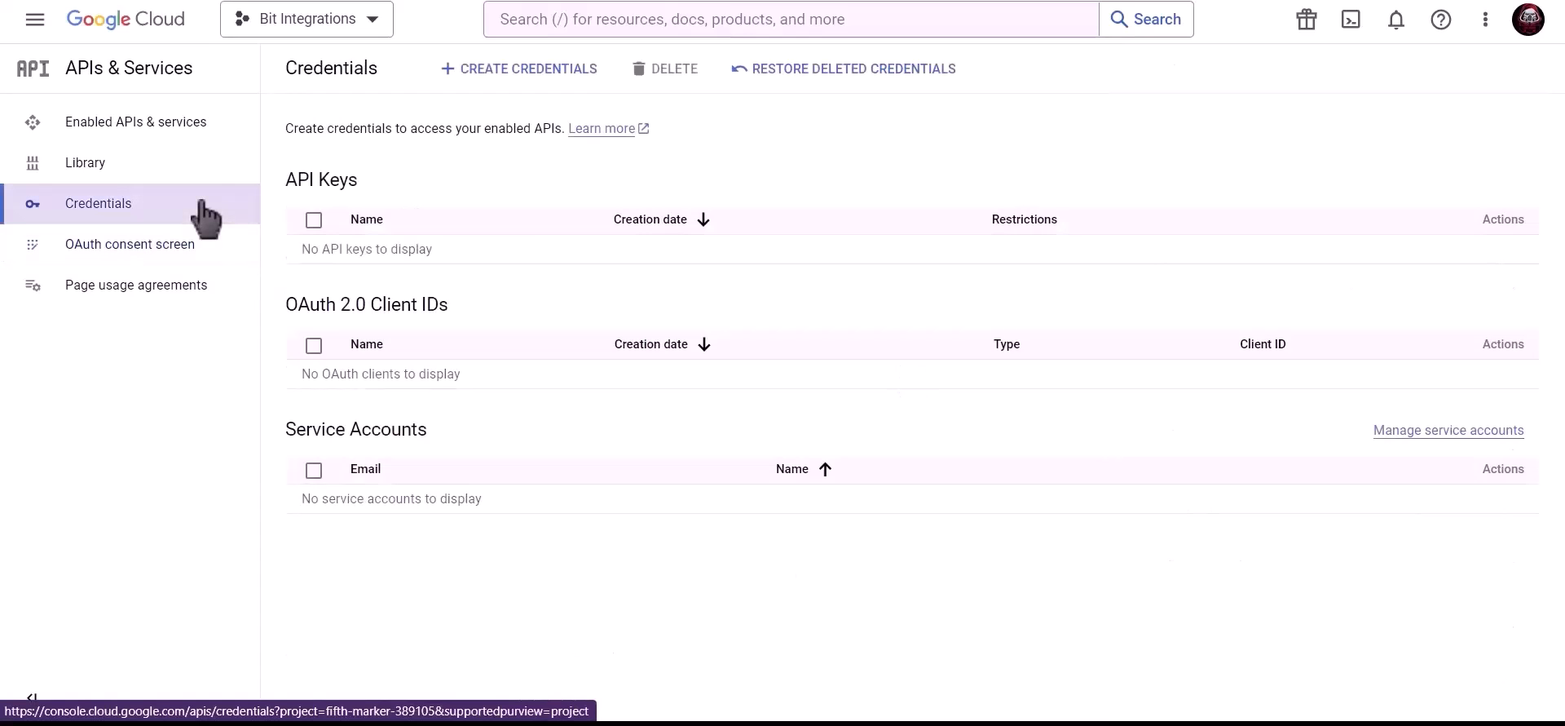
click(640, 18)
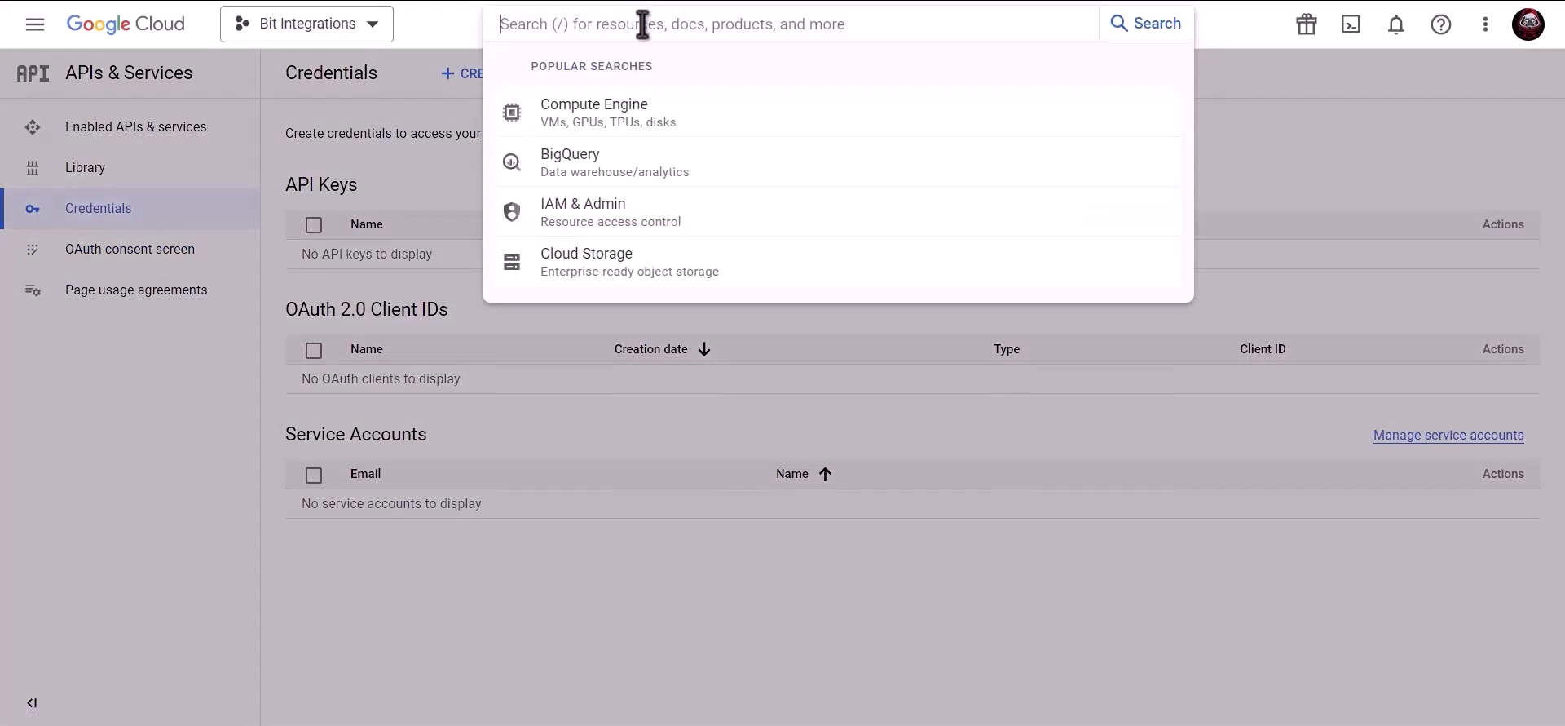
text(google calendar aoi)
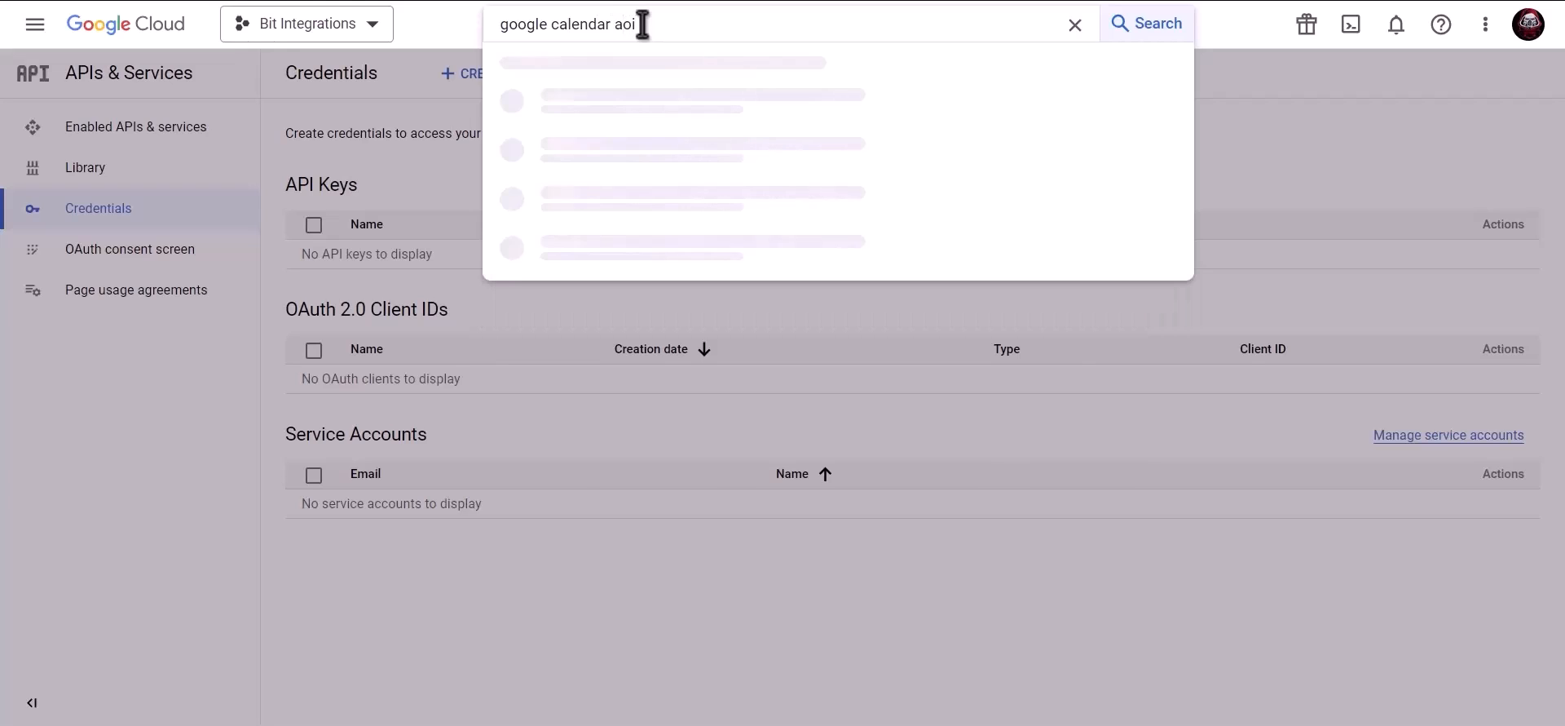
key(BackSpace)
key(BackSpace)
text(pi)
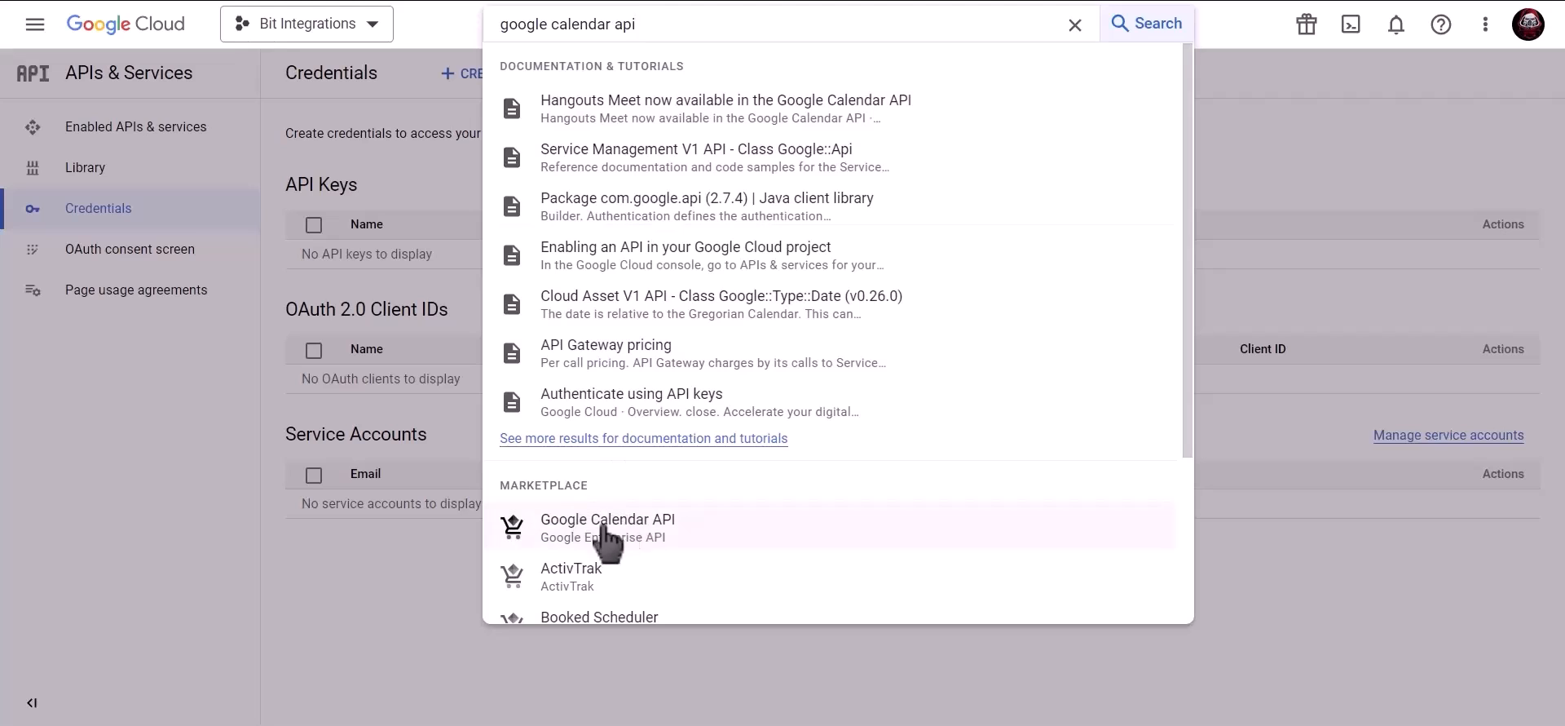
click(650, 530)
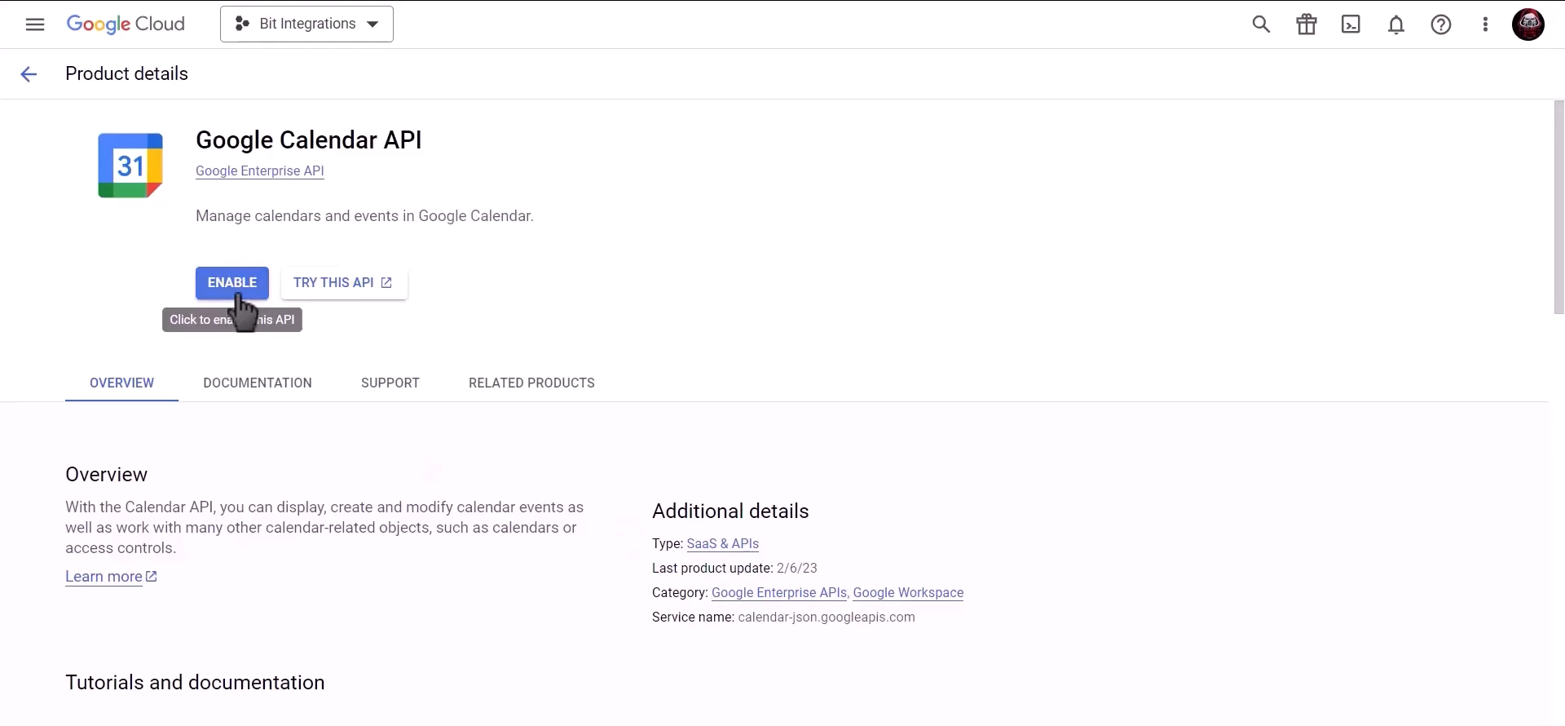
click(238, 285)
Step: Start a new OAuth client ID with application type Web application and name it Bit Integrations
click(202, 204)
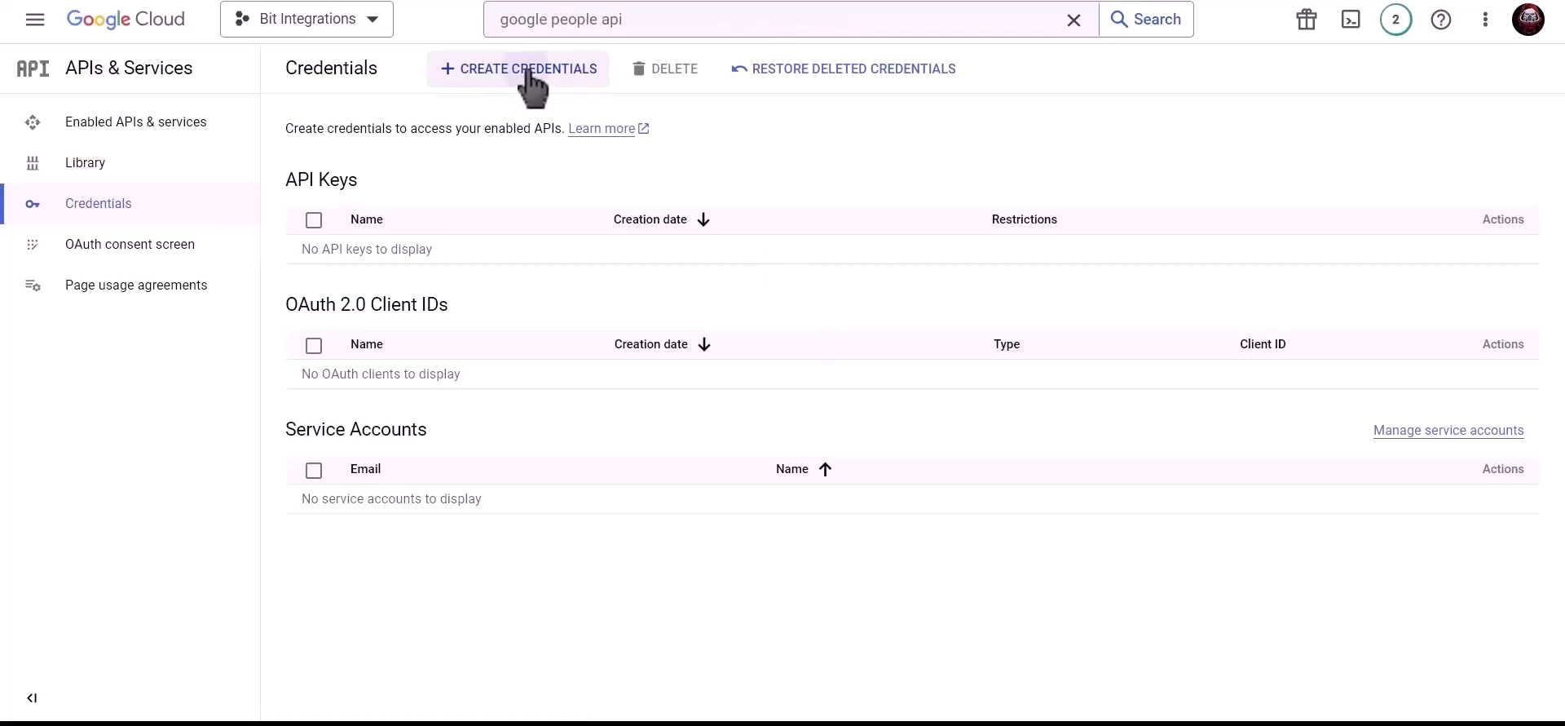
click(530, 78)
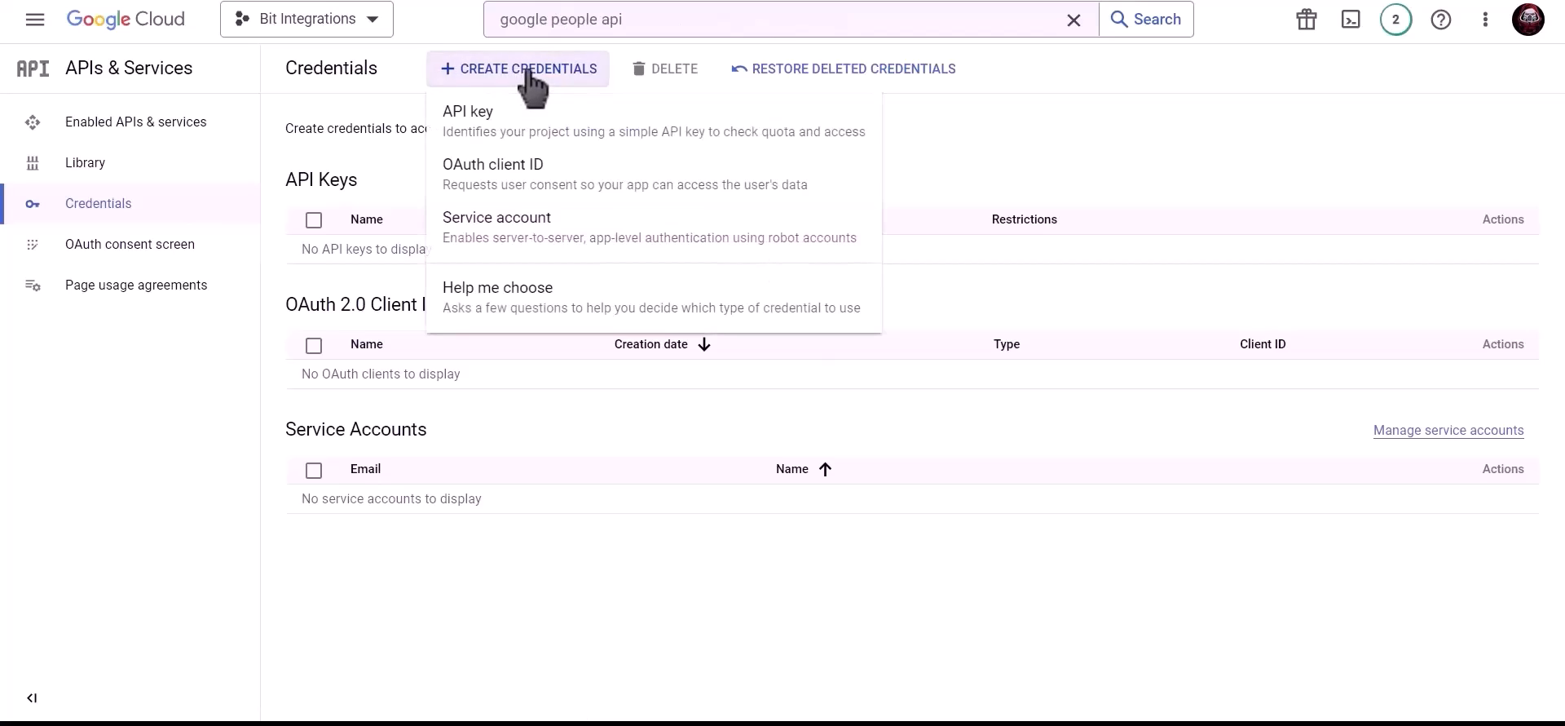
click(651, 195)
click(487, 235)
click(412, 241)
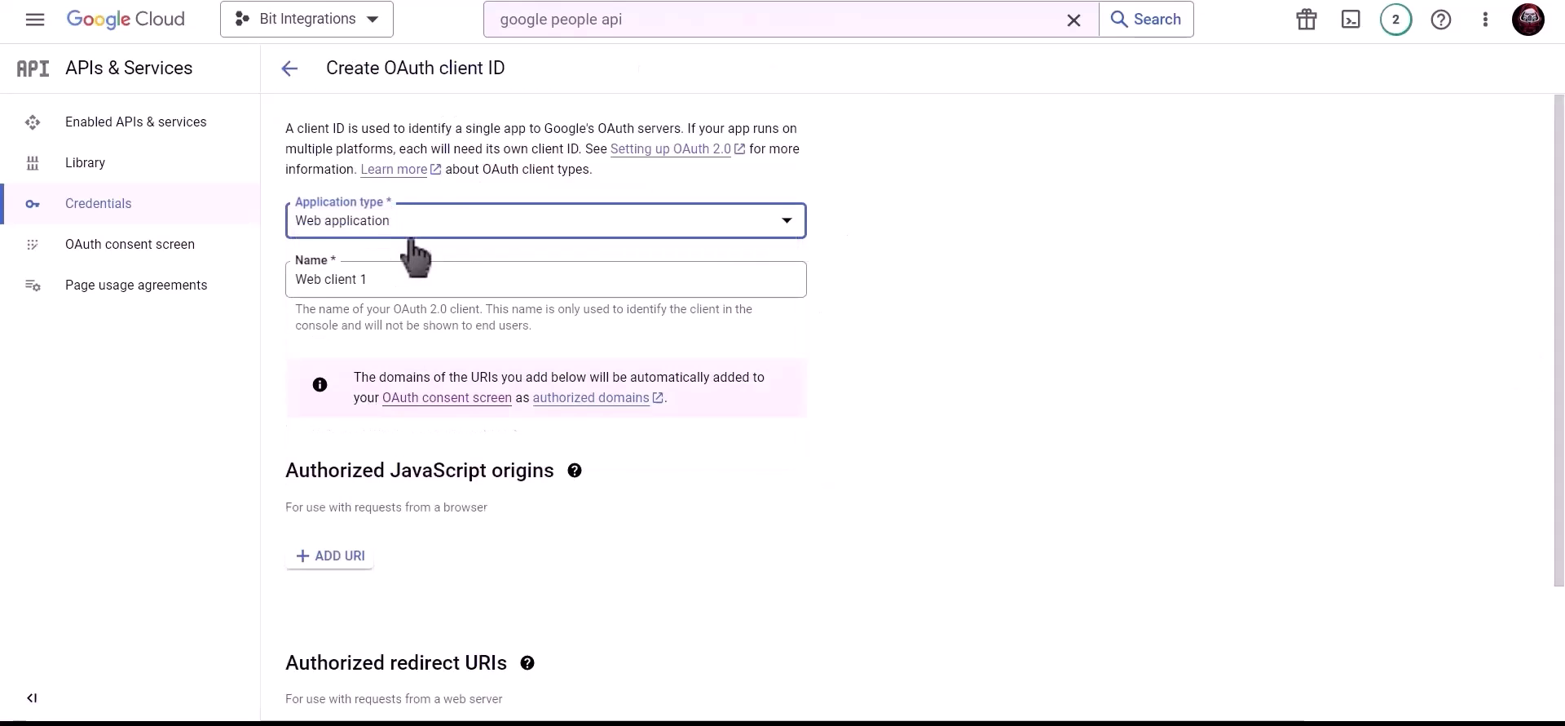
click(405, 276)
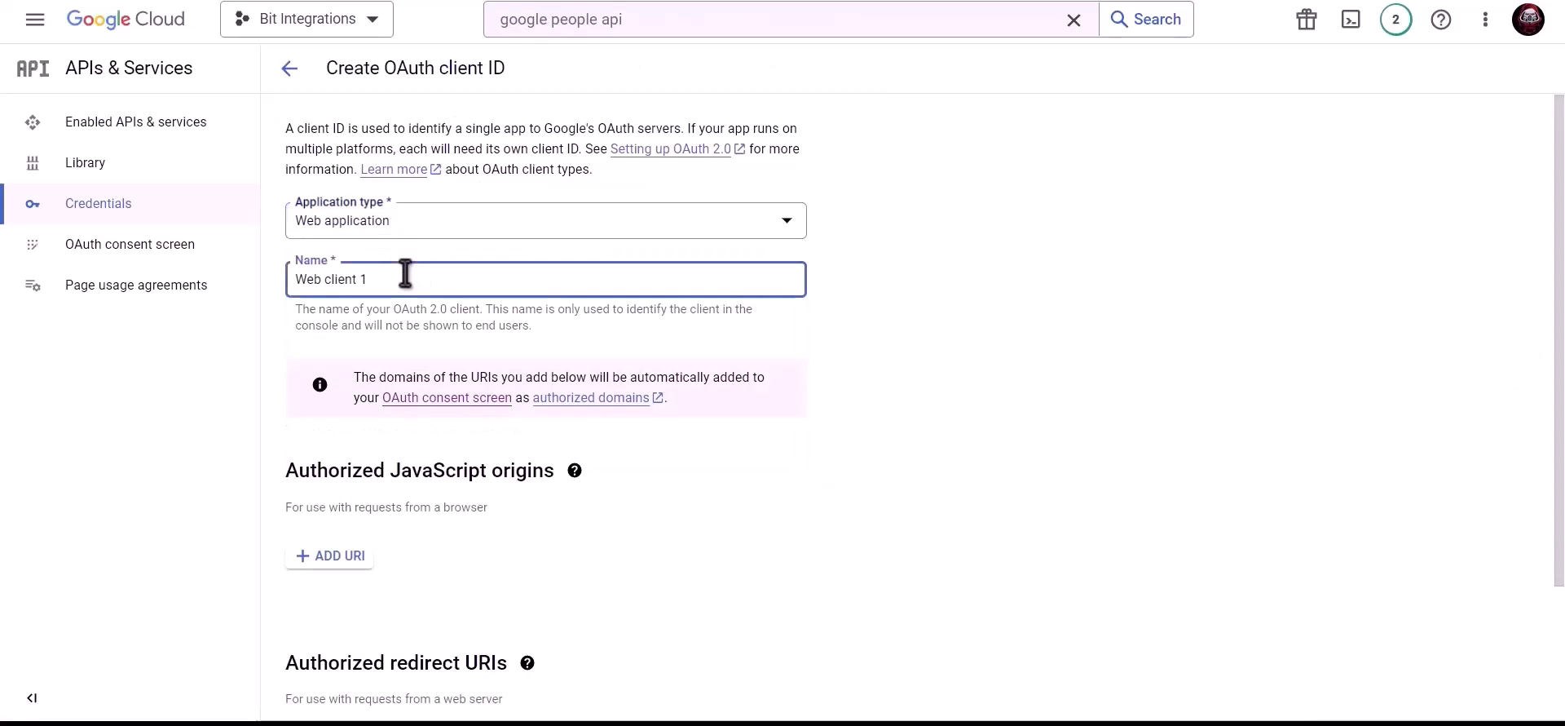
triple_click(461, 278)
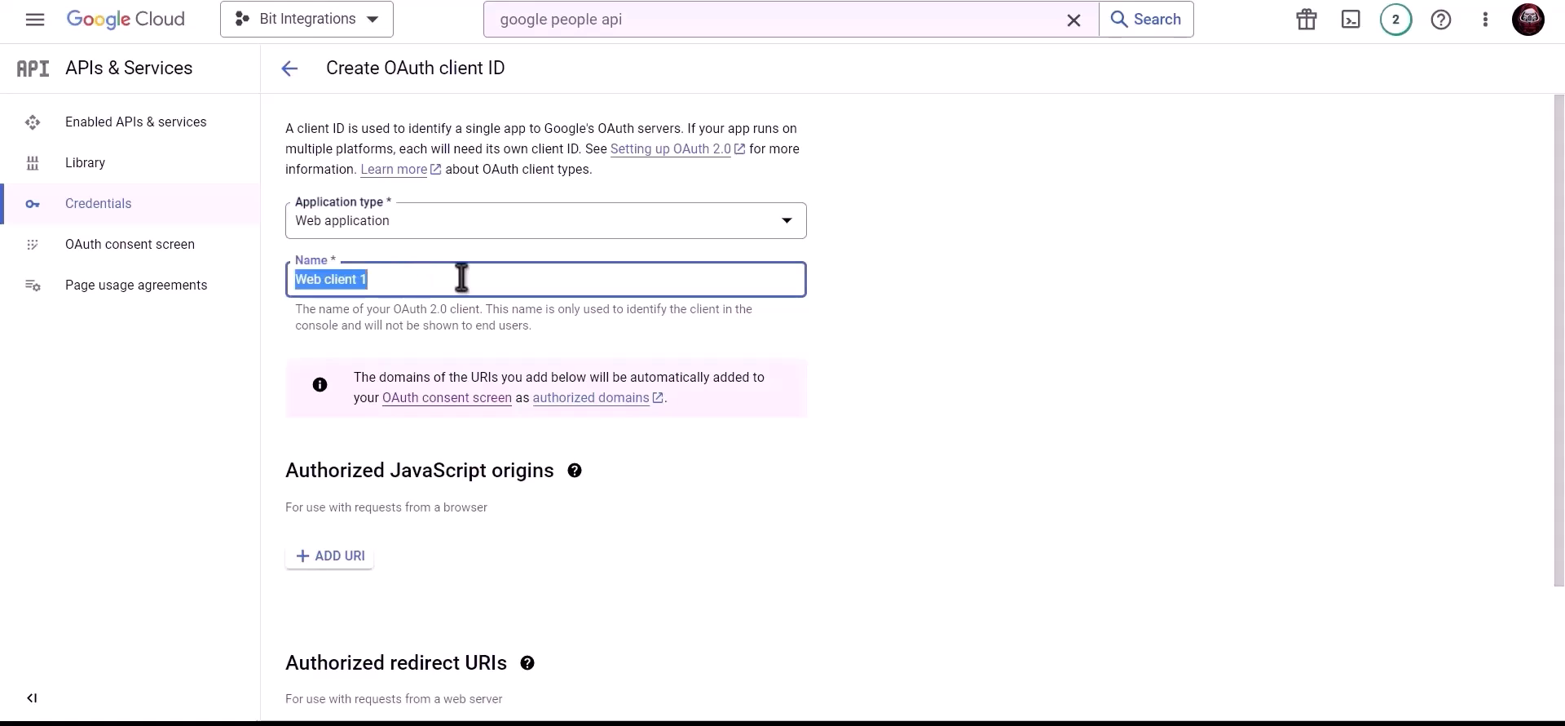
text(Bit Integrations)
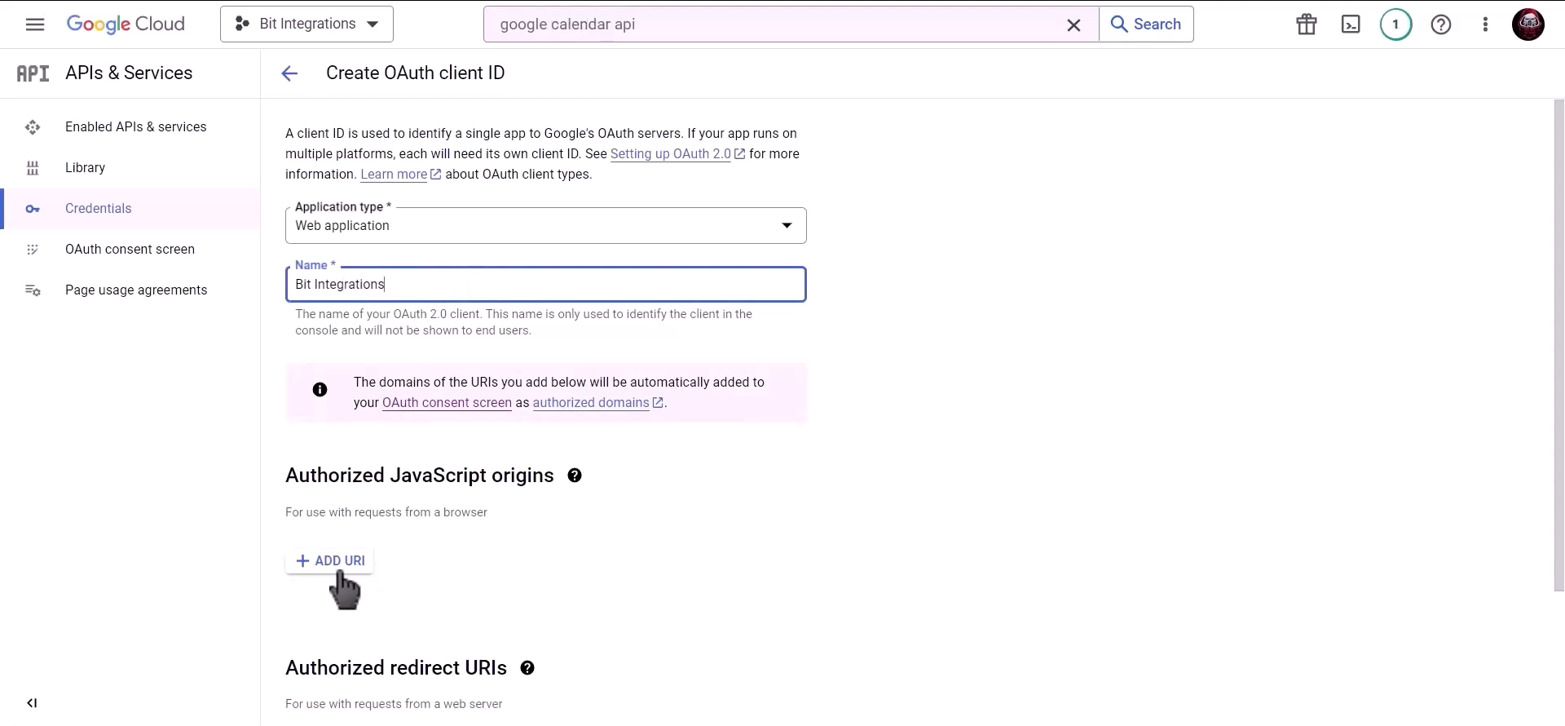
click(338, 571)
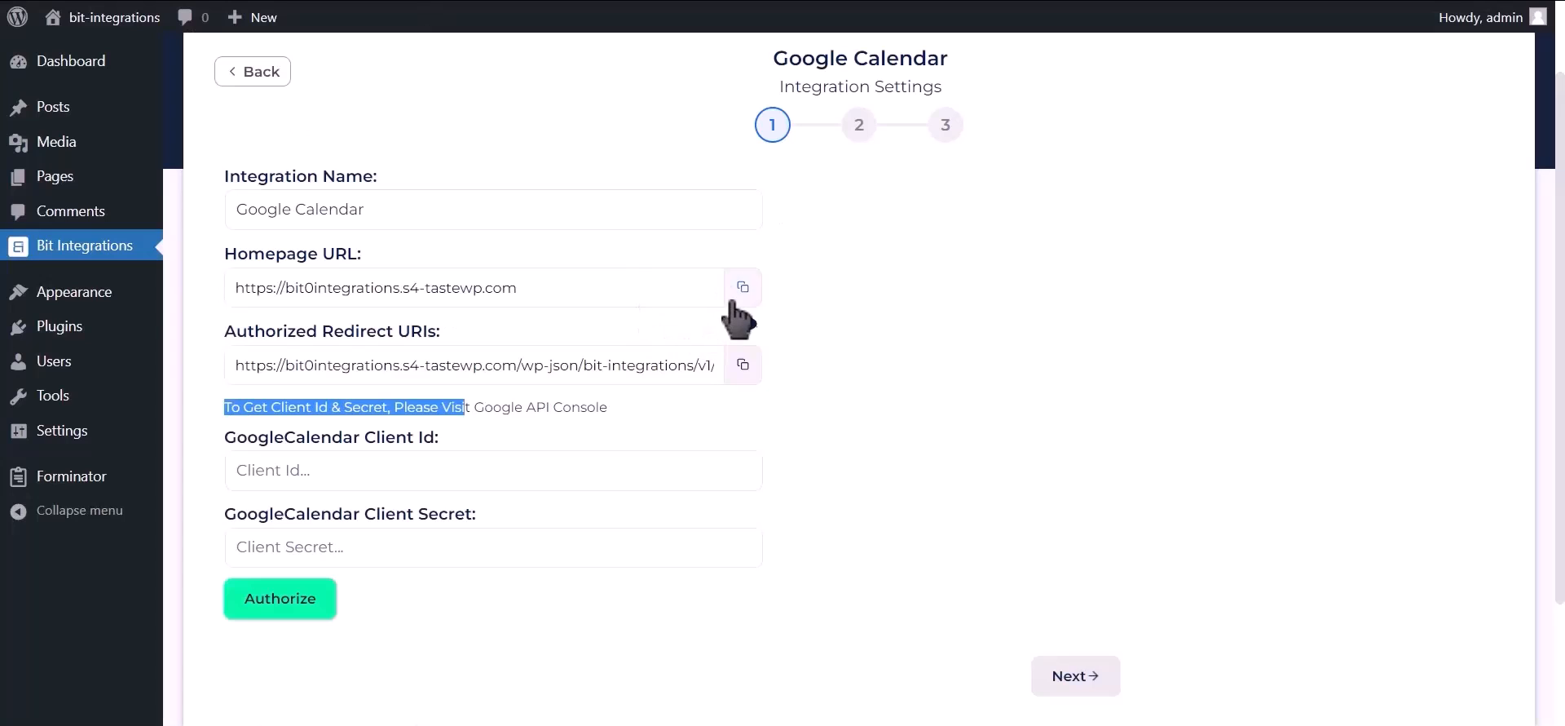
click(741, 290)
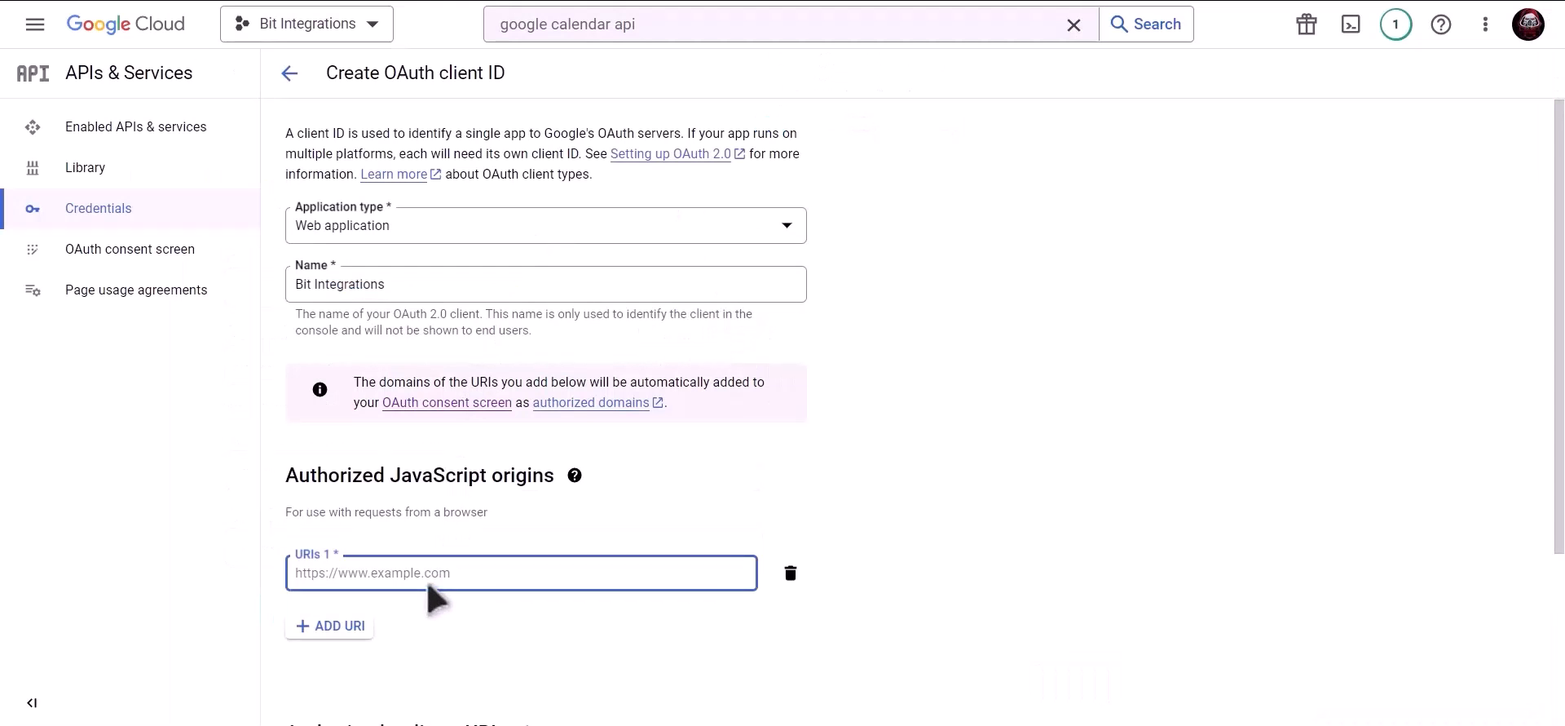
key(ctrl+v)
scroll(473, 514, down, 3)
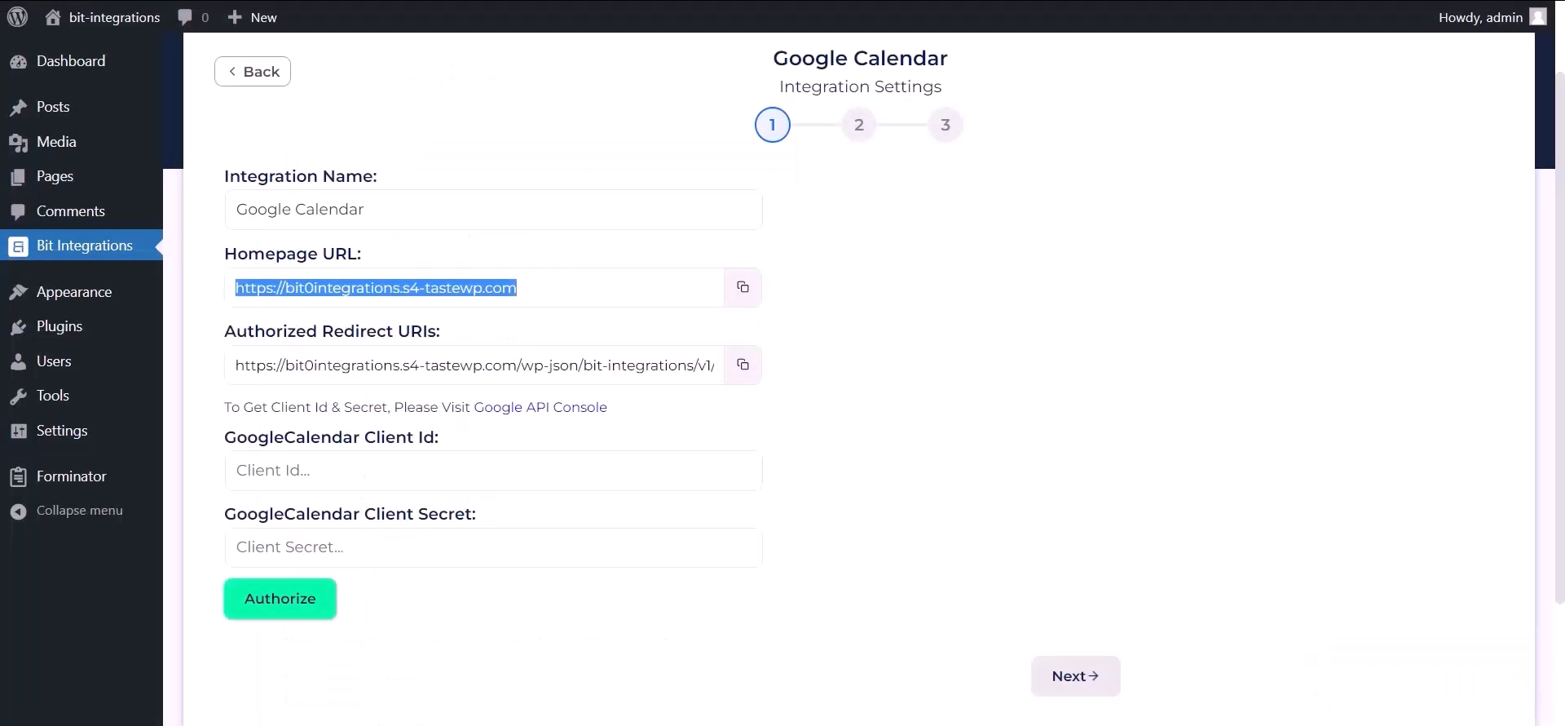
click(743, 367)
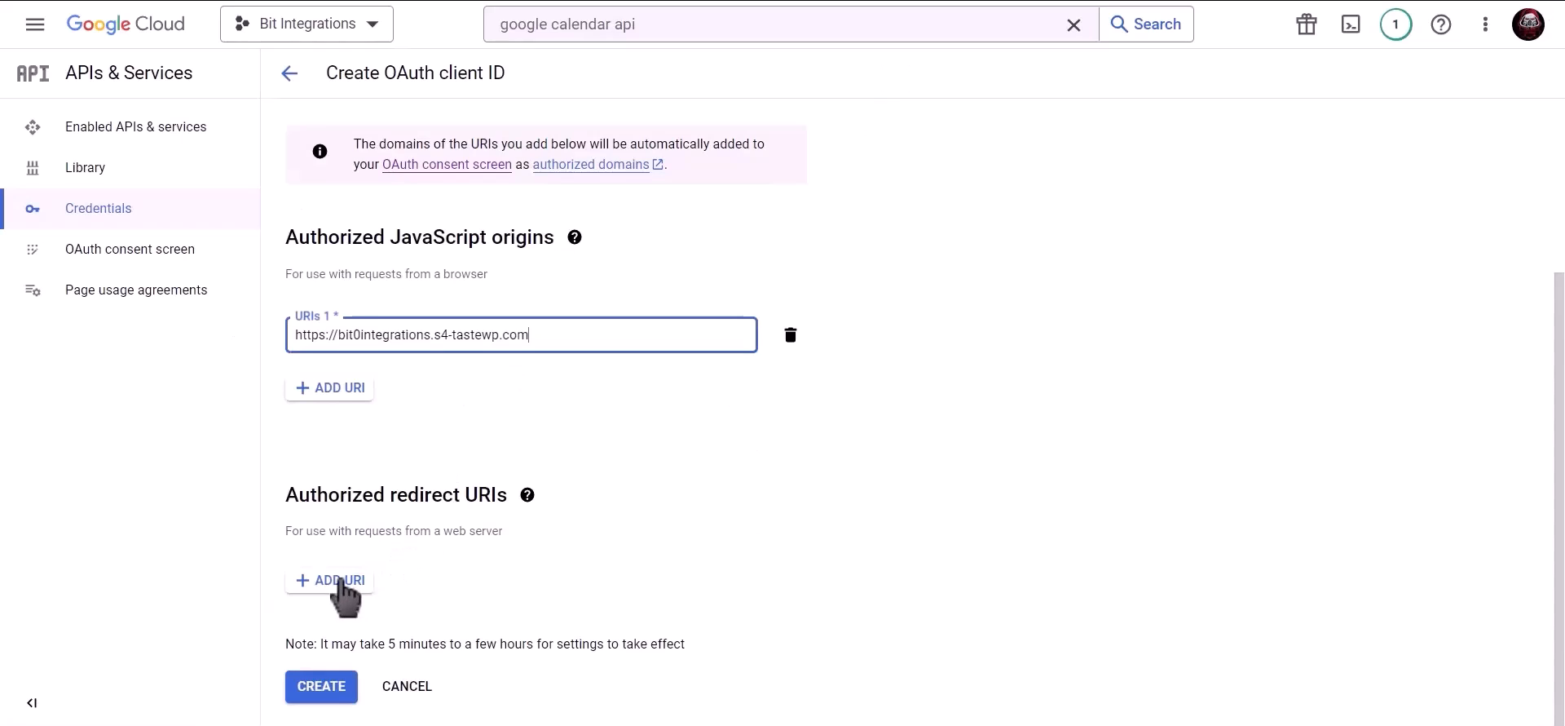
click(355, 582)
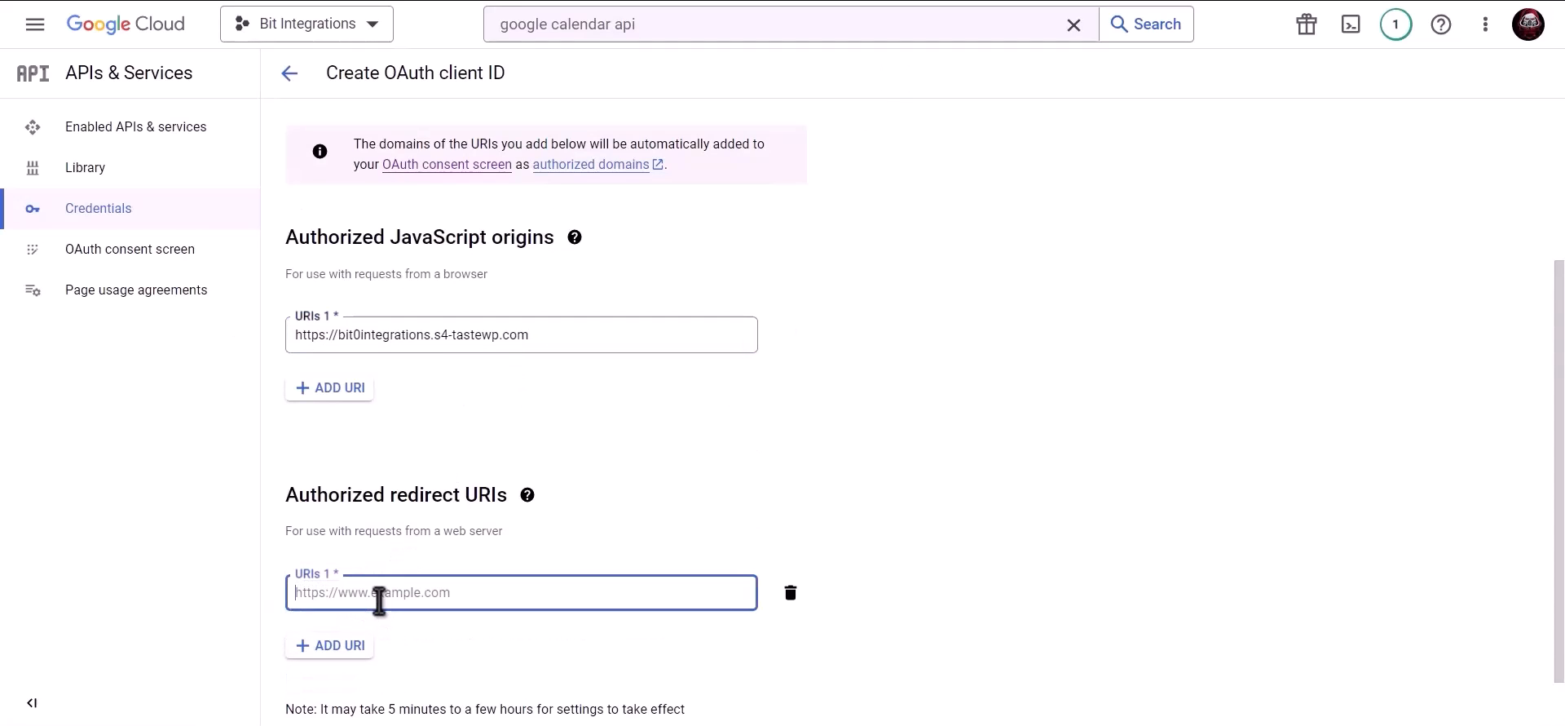
key(ctrl+v)
scroll(505, 514, down, 1)
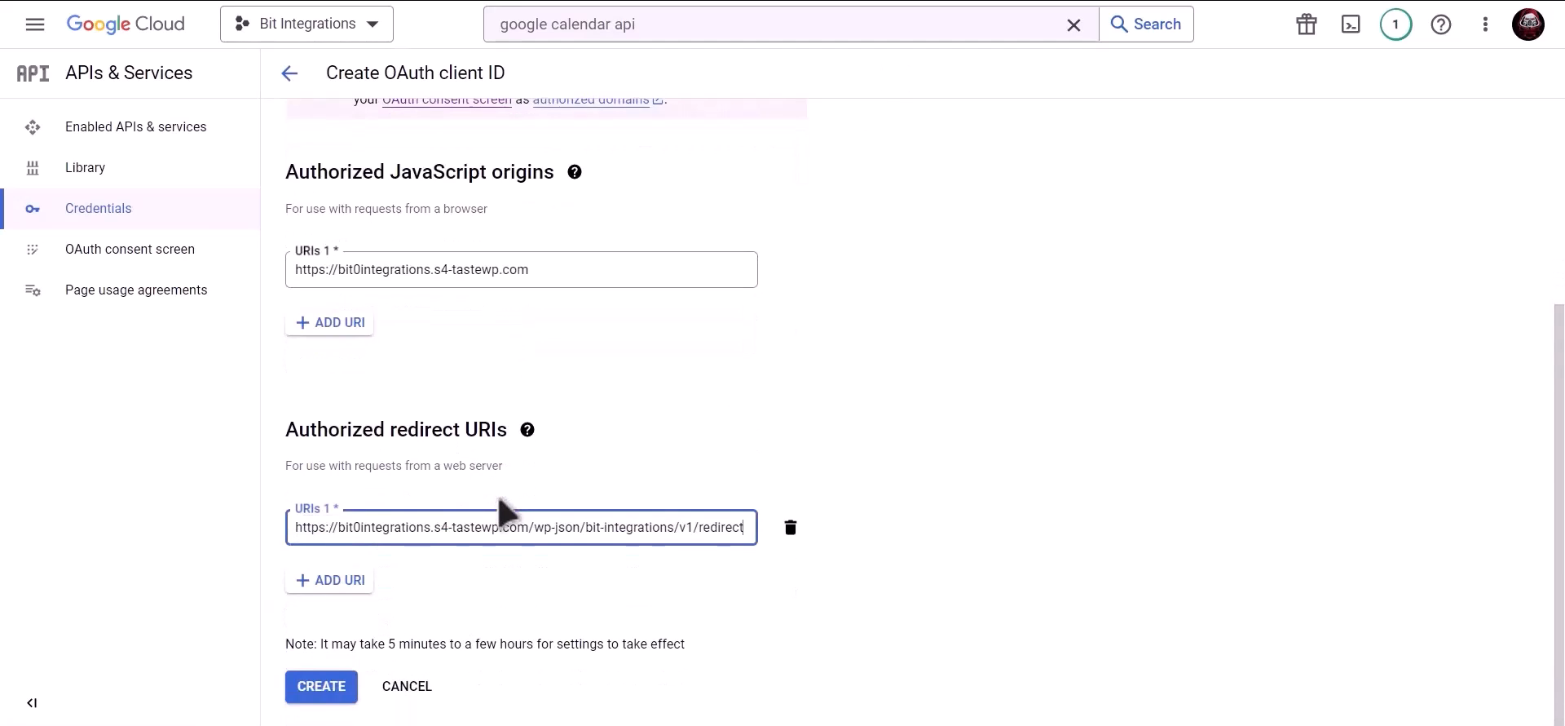
click(321, 686)
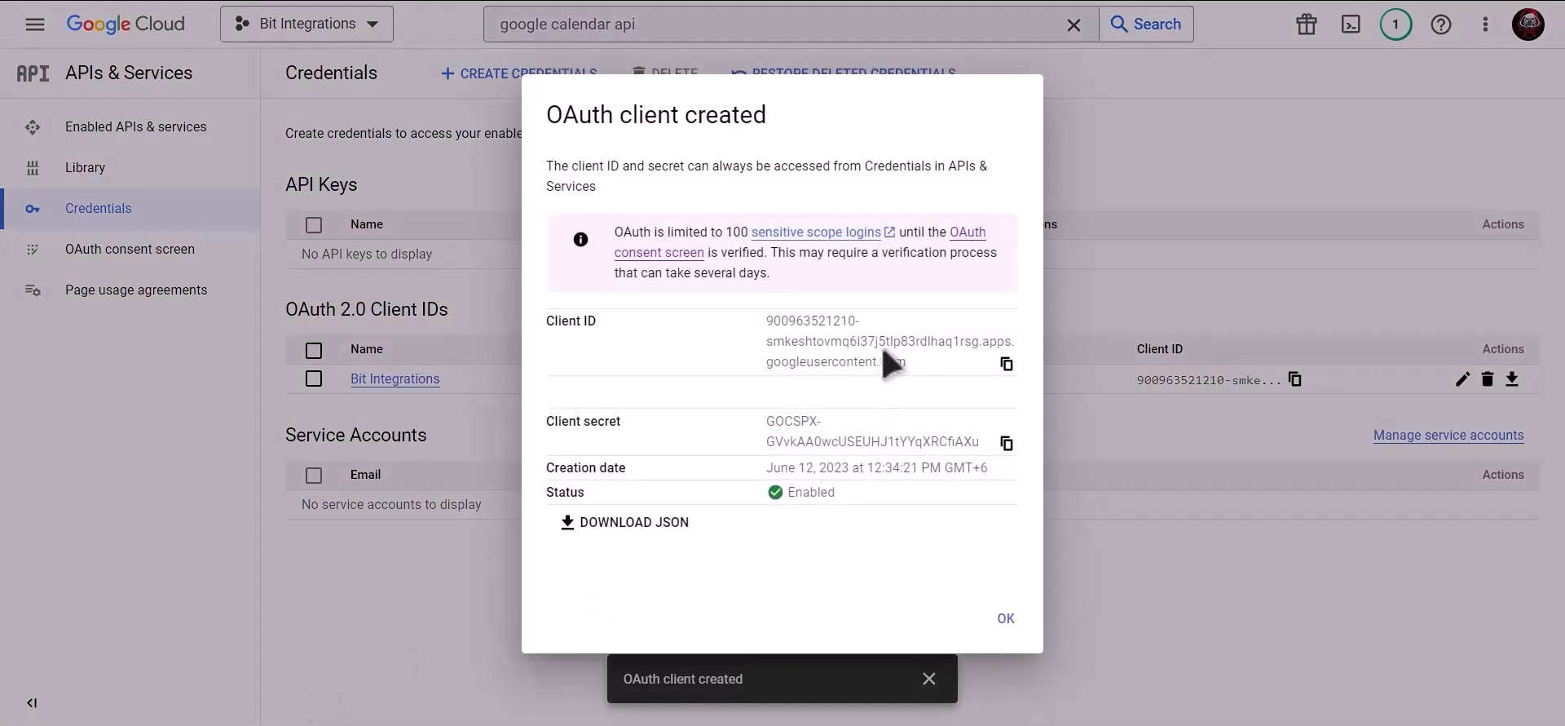
Step: Copy the new OAuth client's client ID into the GoogleCalendar Client Id field in Bit Integrations
click(1007, 363)
click(576, 5)
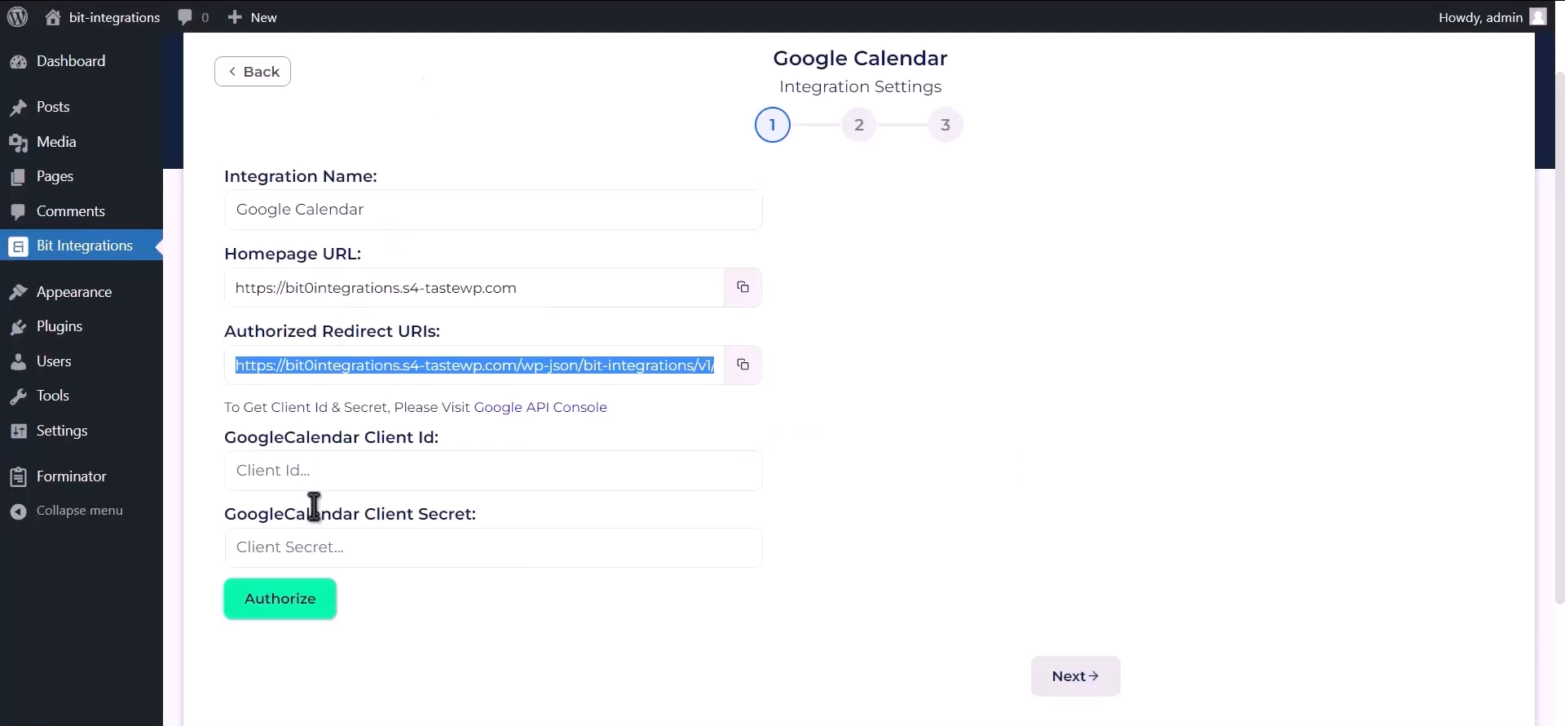
click(339, 470)
key(ctrl+v)
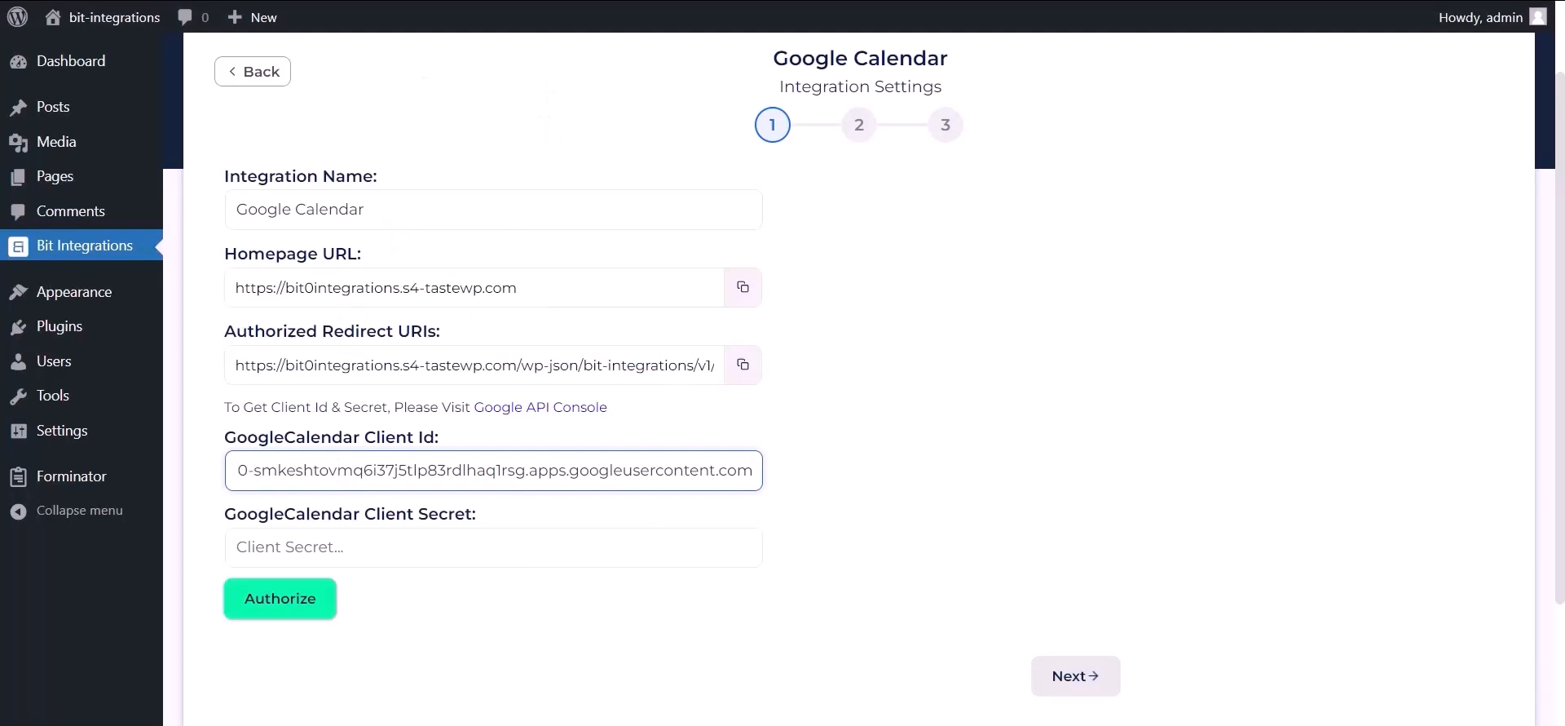
Step: Copy the client secret from Google Cloud into the GoogleCalendar Client Secret field in Bit Integrations
click(562, 4)
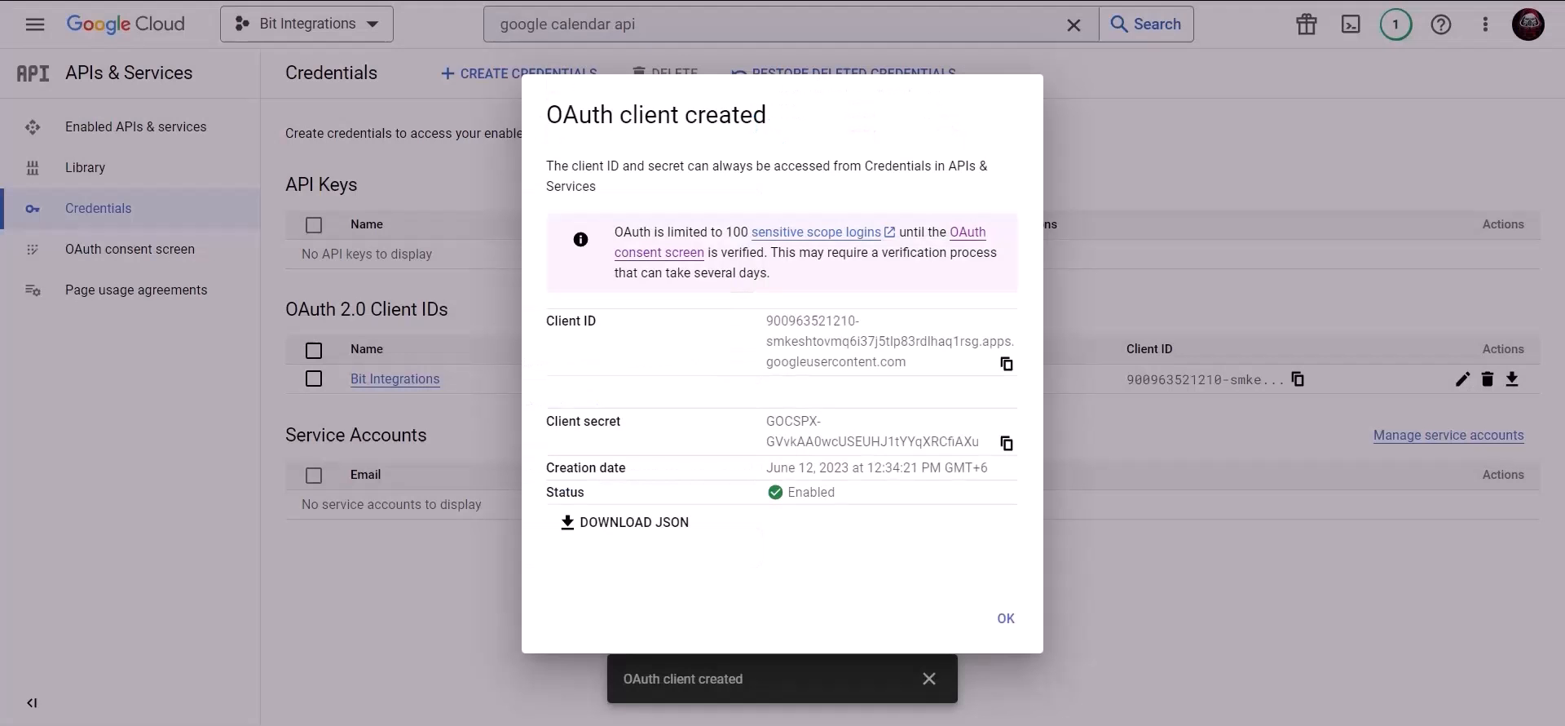
click(1007, 443)
click(571, 5)
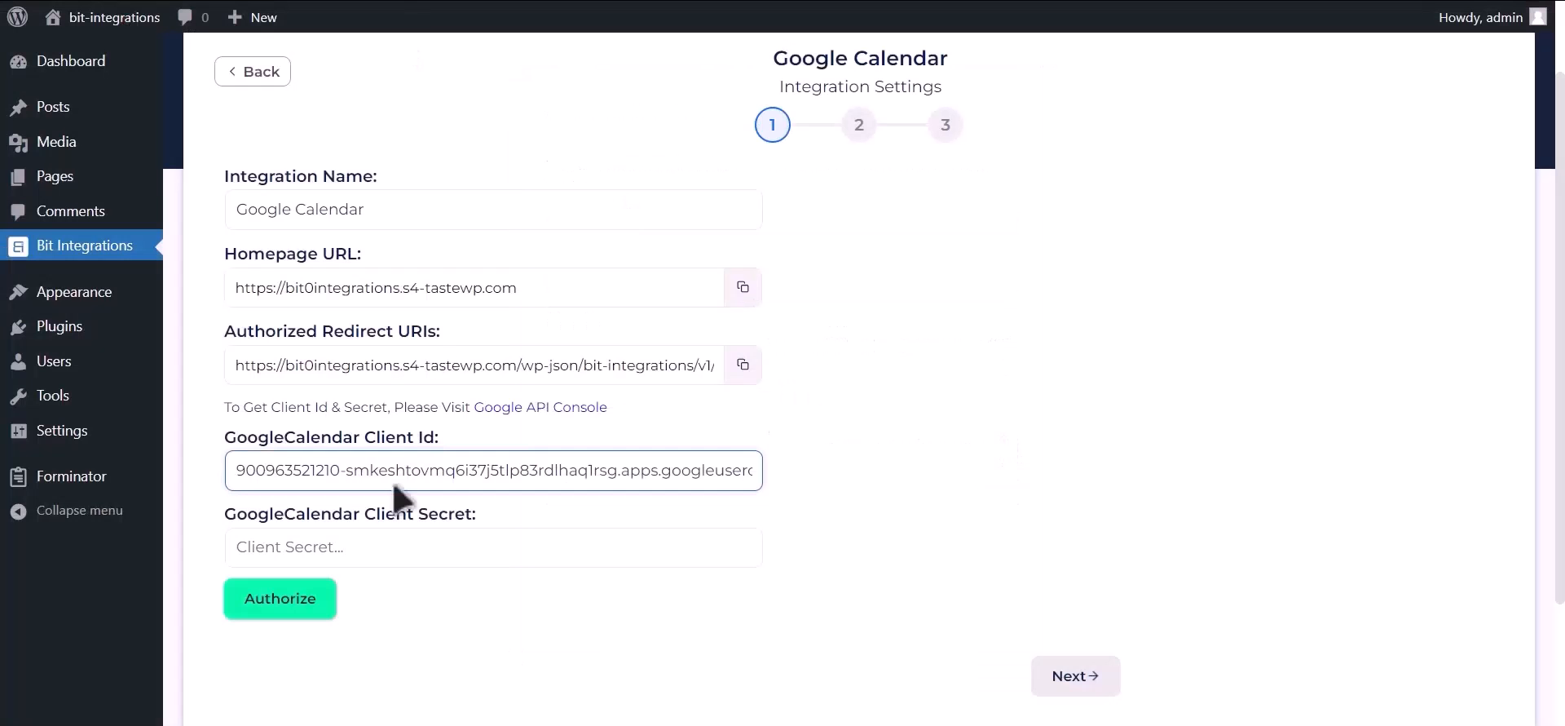
click(380, 543)
key(ctrl+v)
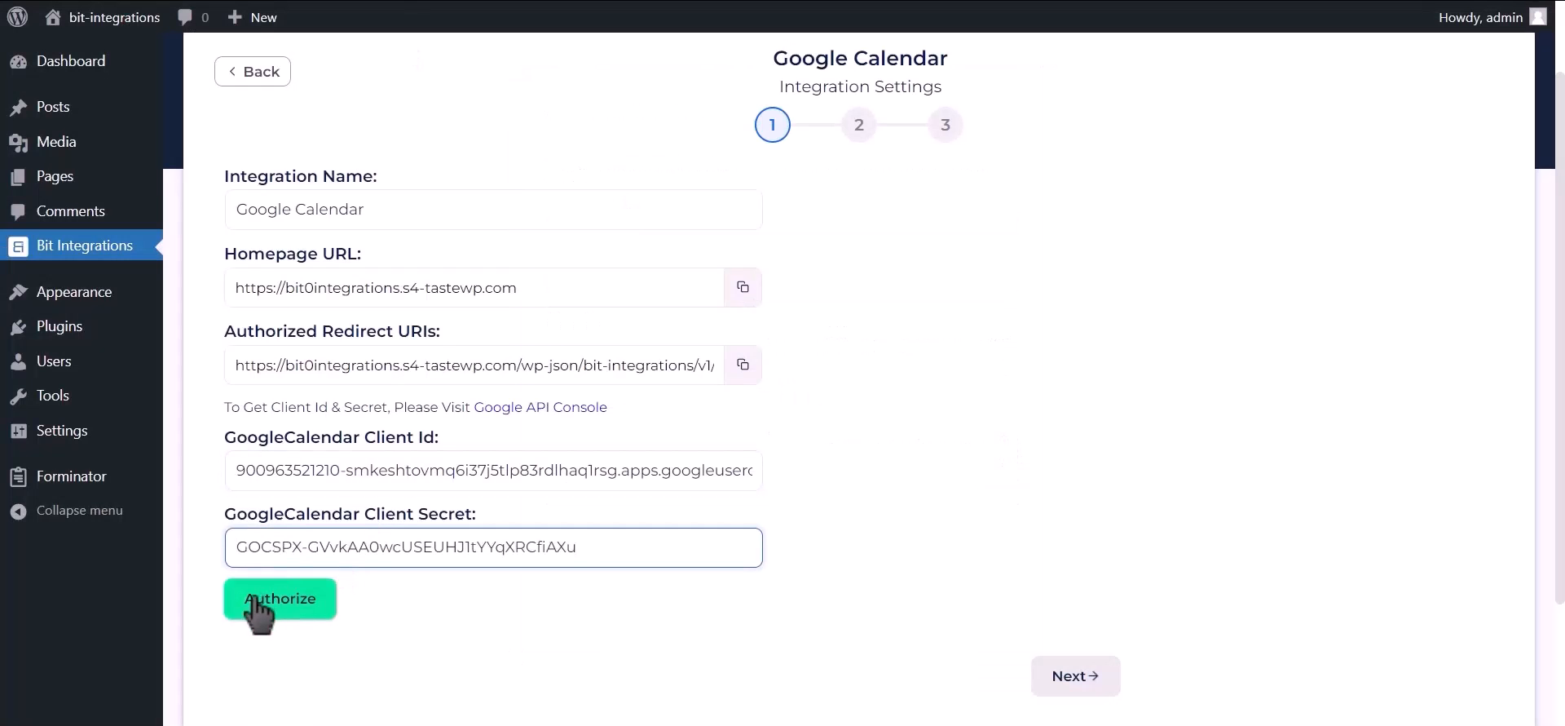
Step: Authorize the Google Calendar integration with the Google account, proceeding past the unverified app warning and granting calendar access
click(301, 604)
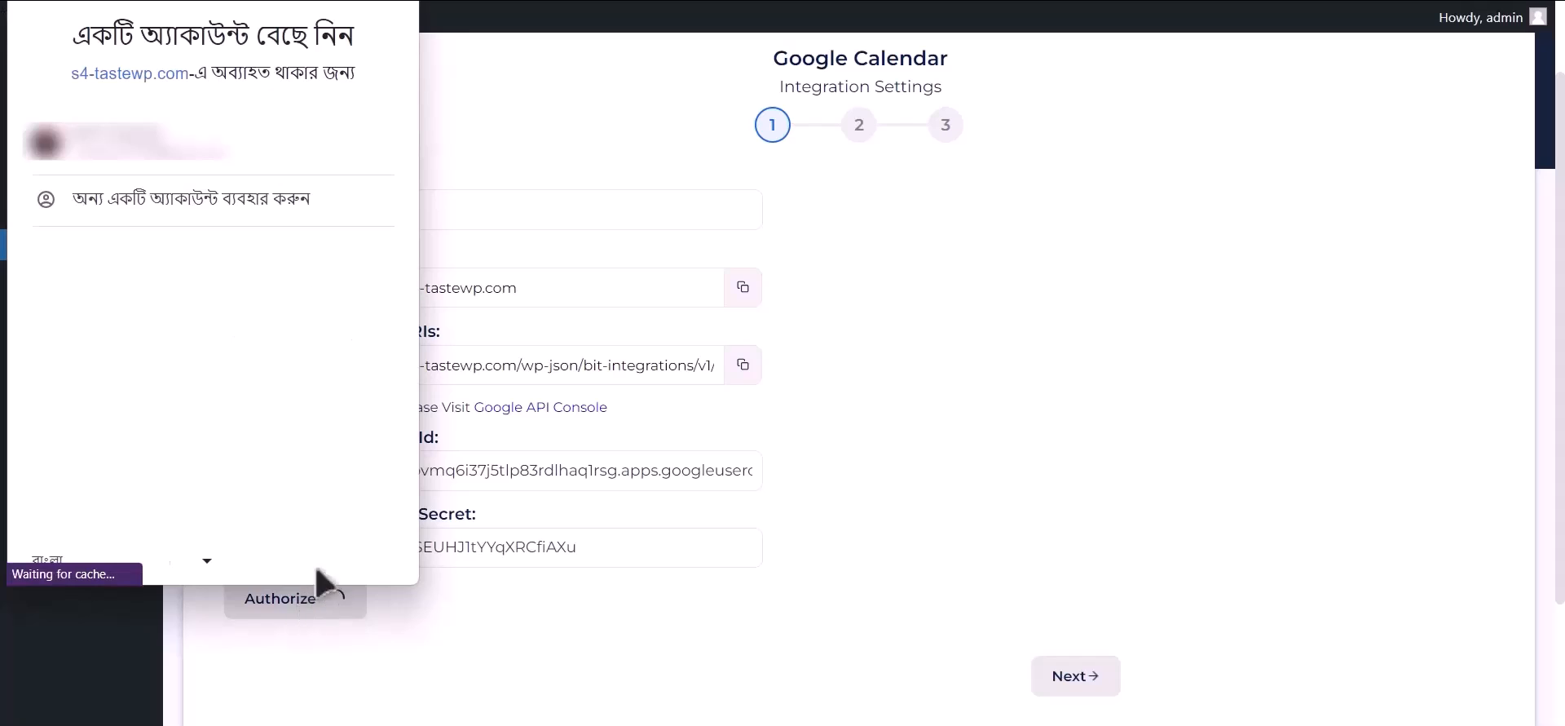
click(289, 162)
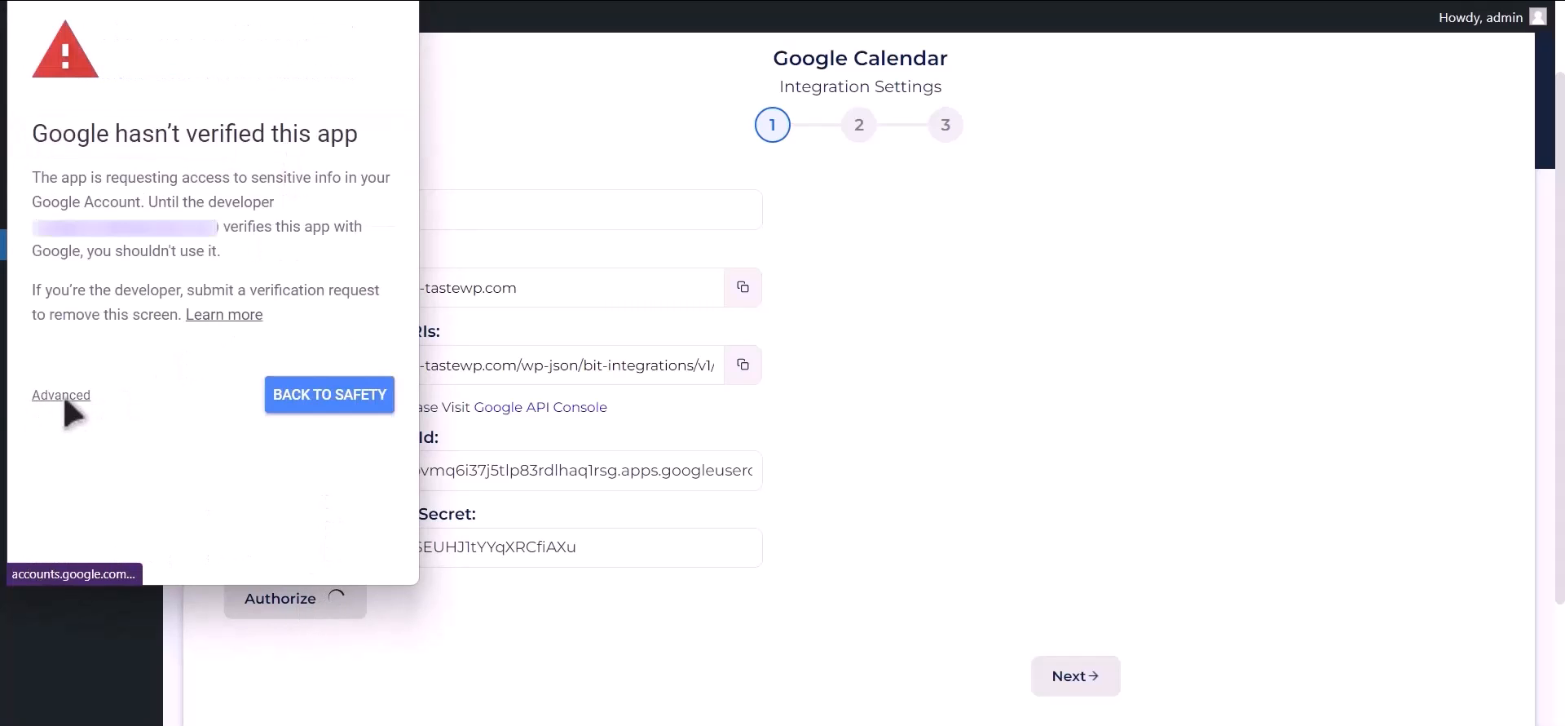
click(65, 398)
click(55, 541)
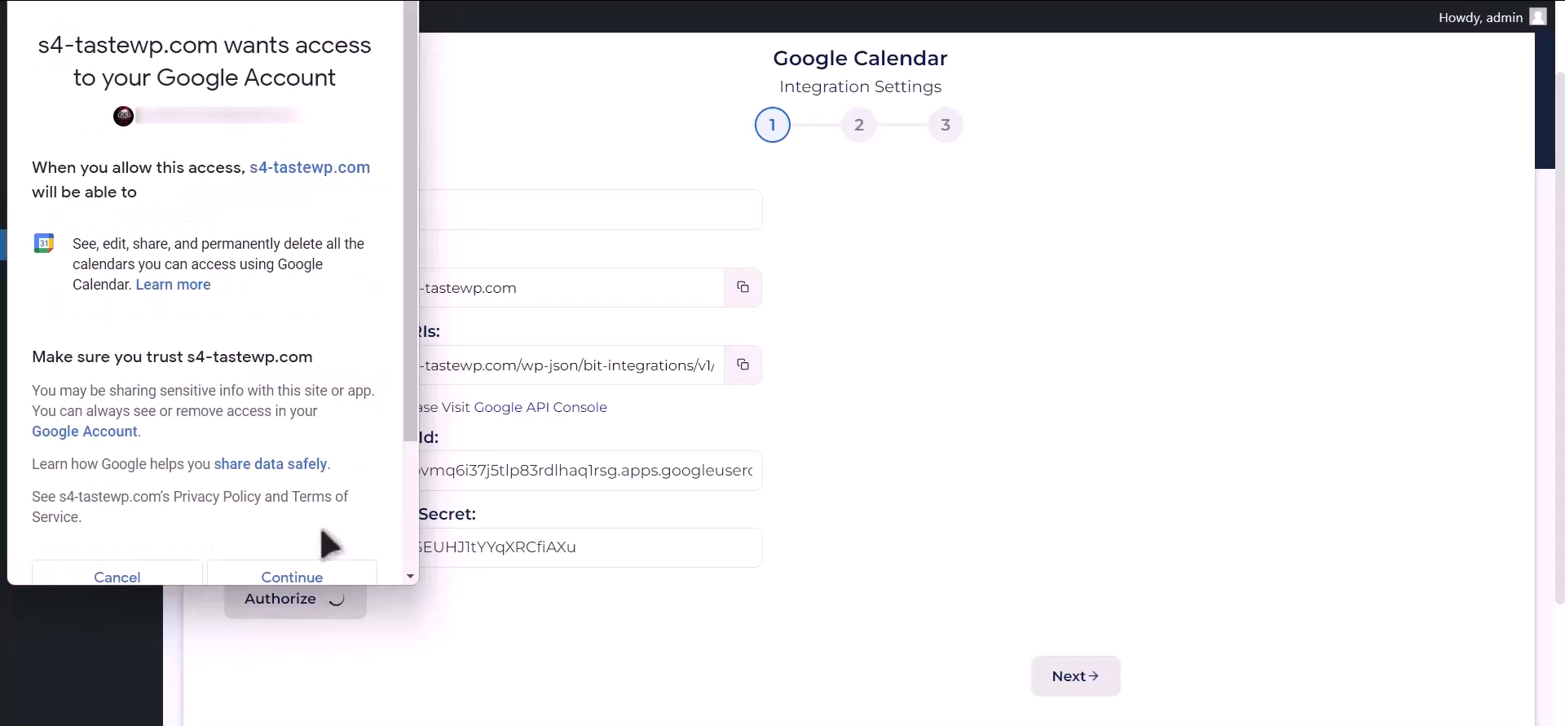
click(358, 575)
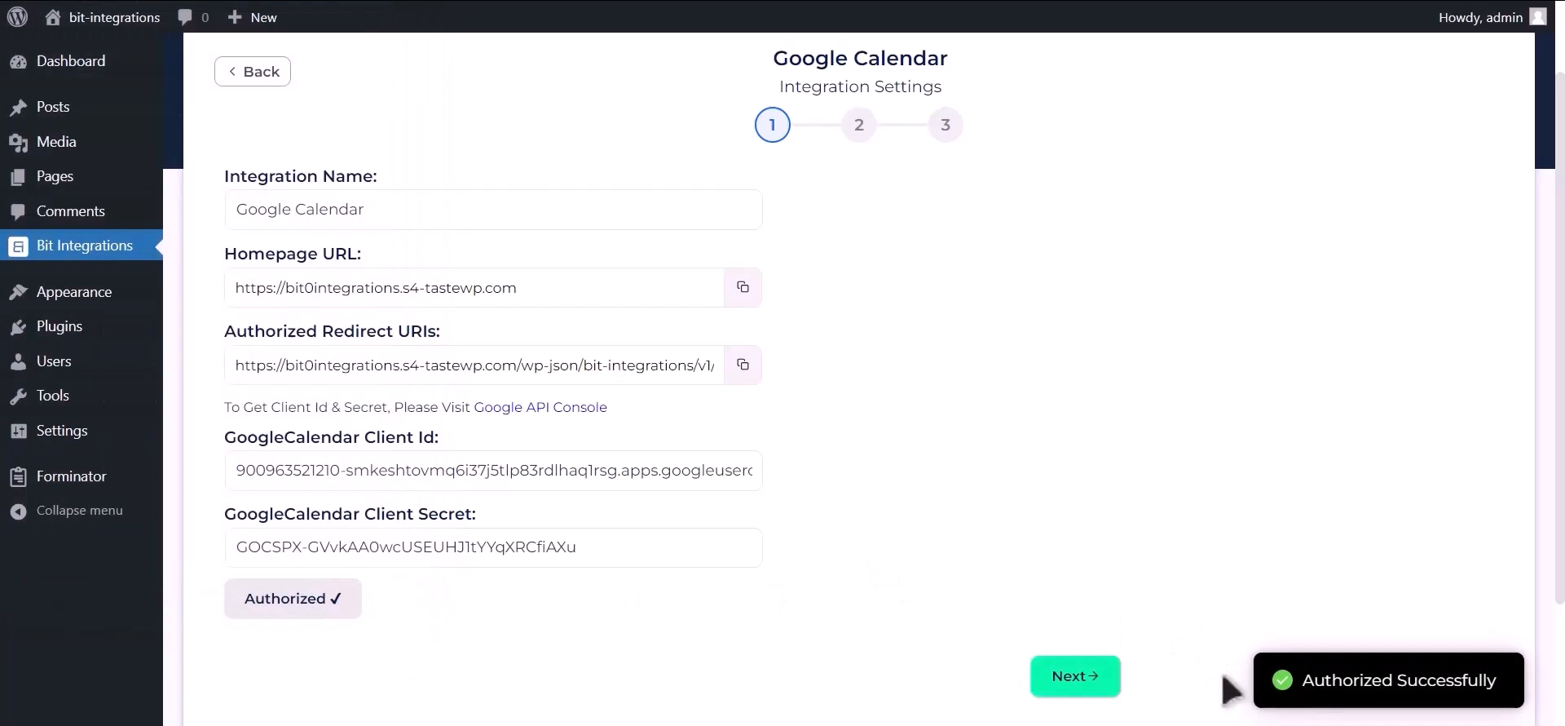
Step: Advance to the calendar settings and select the Bit Integrations (owner) calendar with the Asia/Dhaka time zone
drag(1306, 679, 1497, 679)
click(1089, 691)
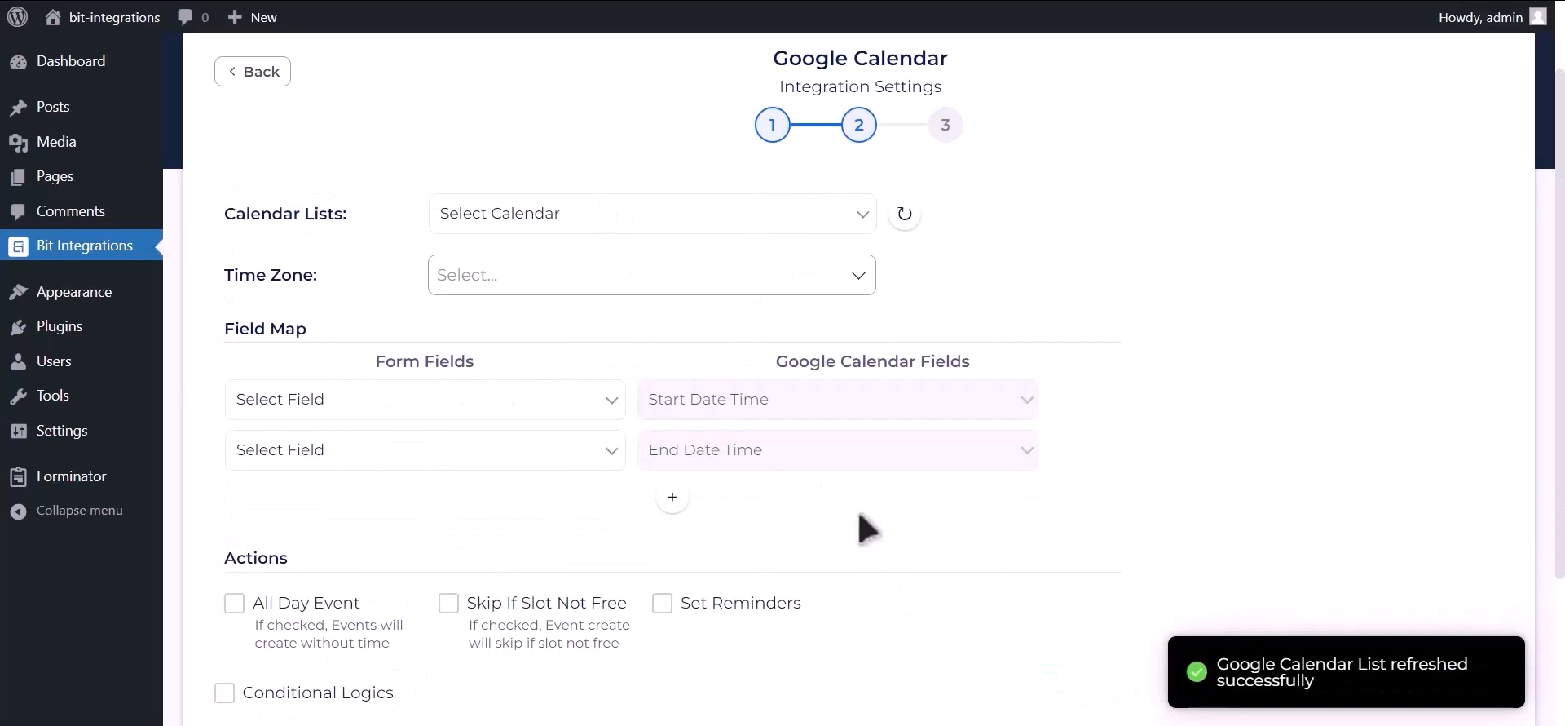
click(617, 214)
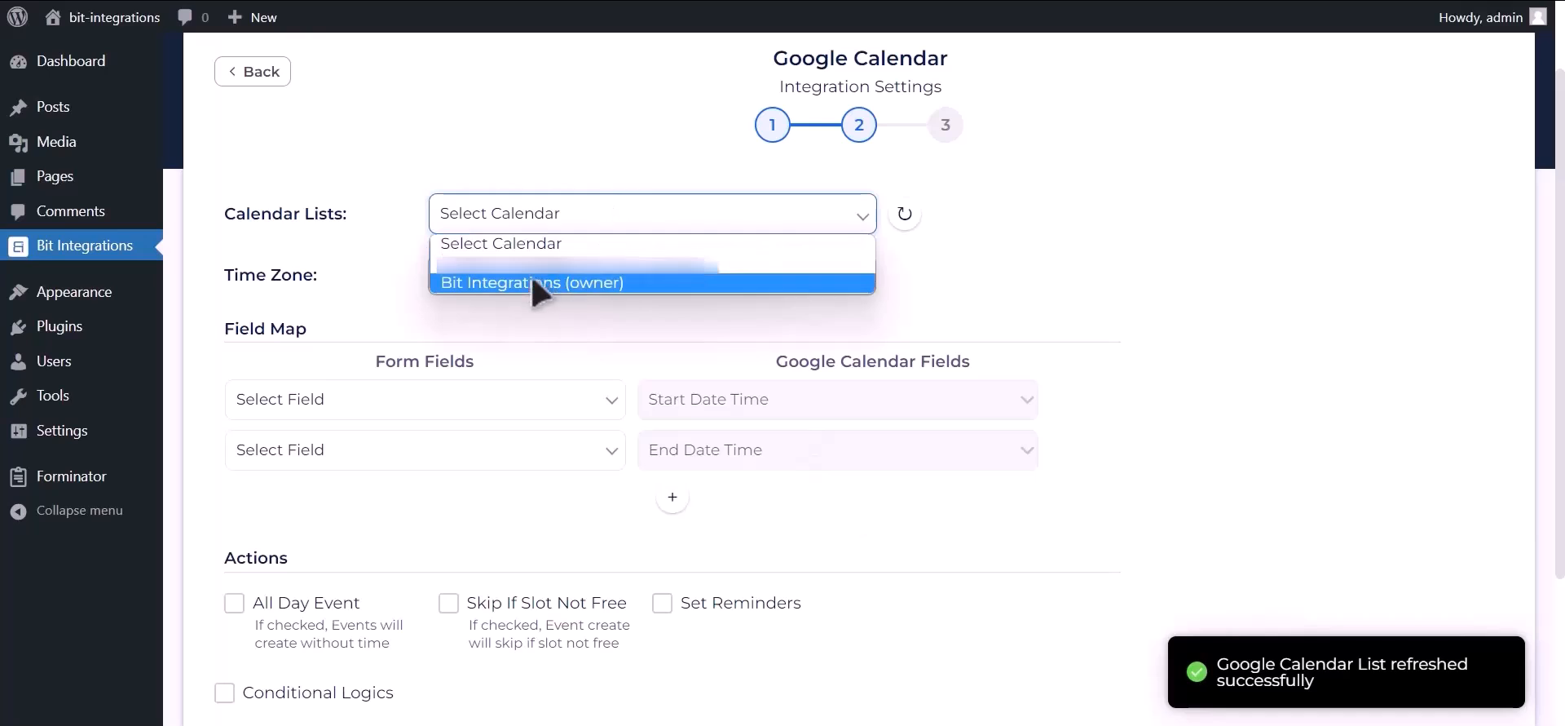
click(603, 285)
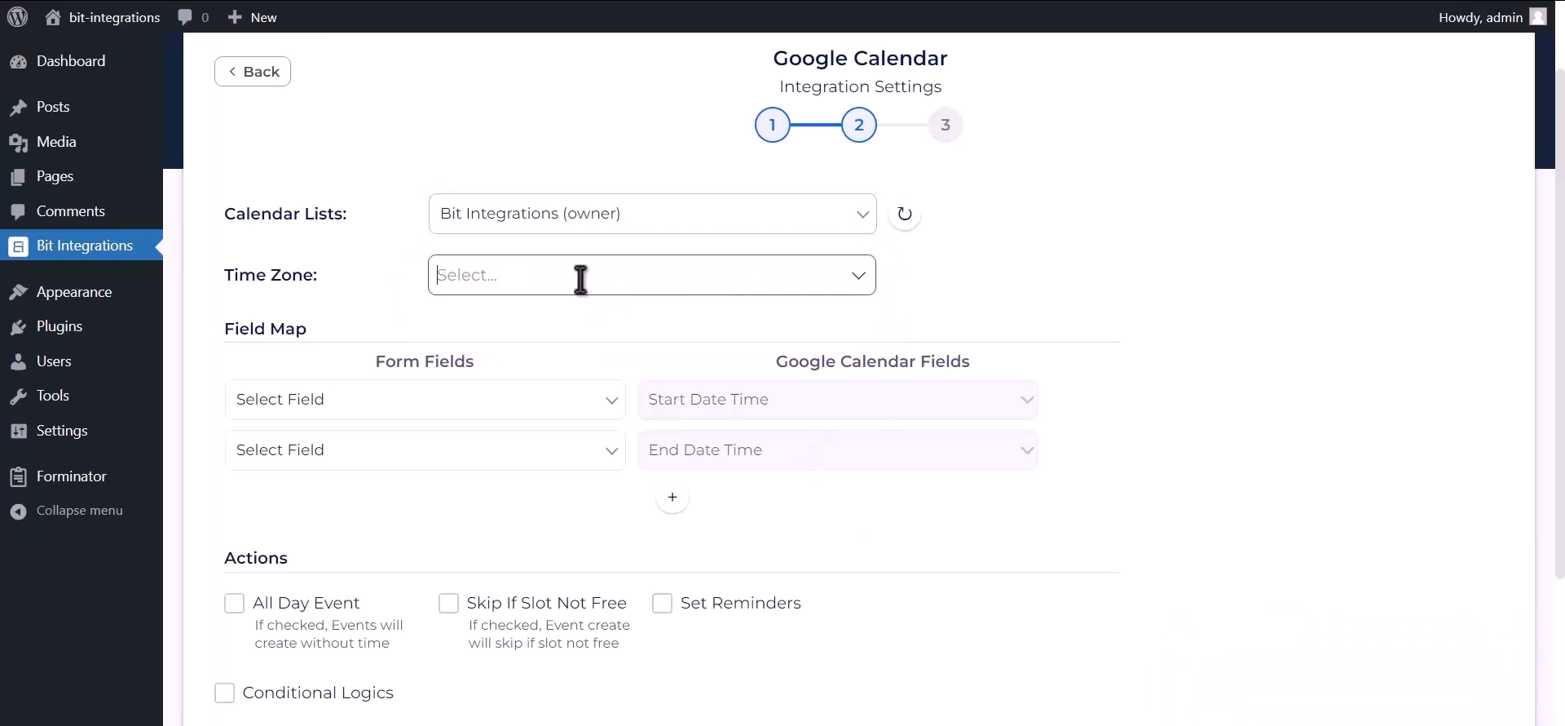
click(580, 279)
text(dhaka)
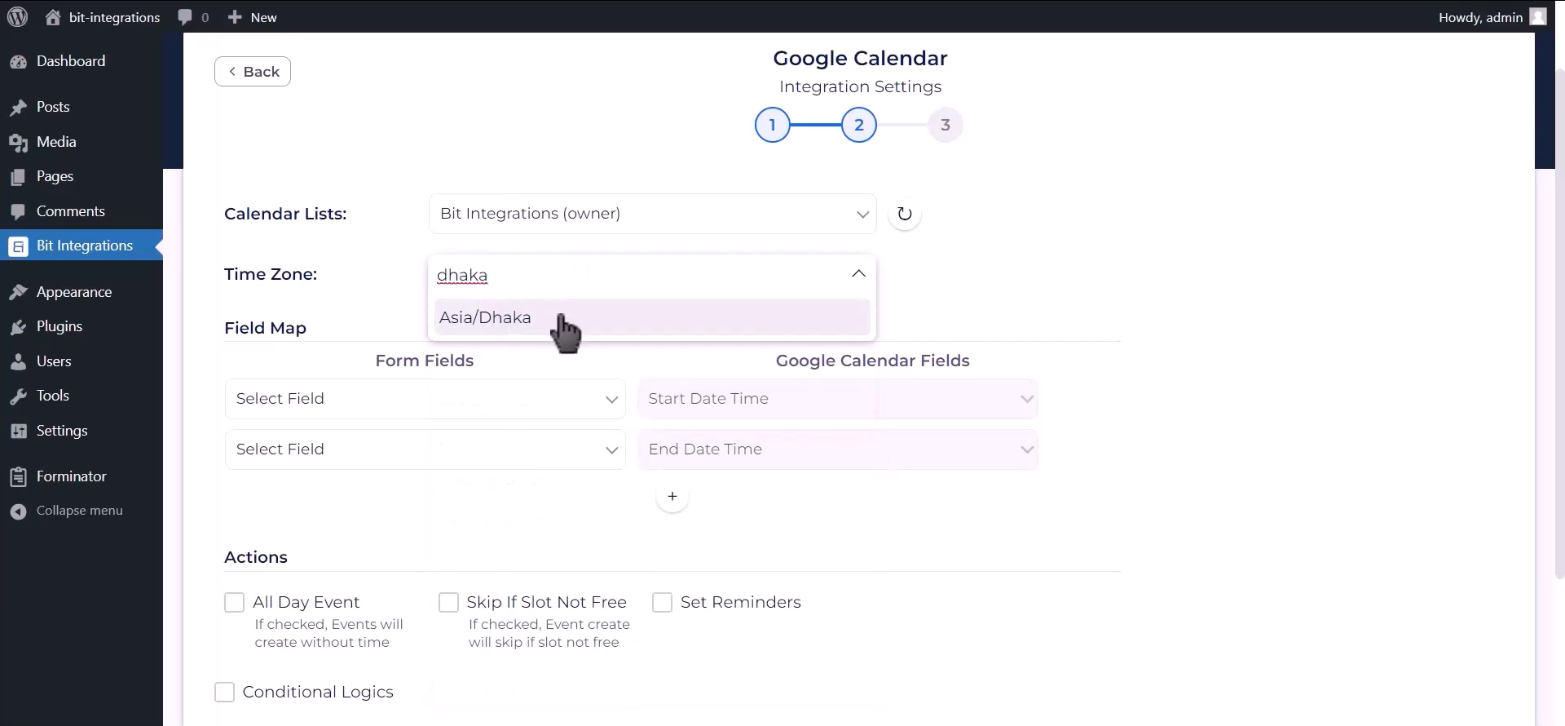
click(563, 318)
Step: Map the Date-1 form field to both Start Date Time and End Date Time
scroll(571, 367, up, 2)
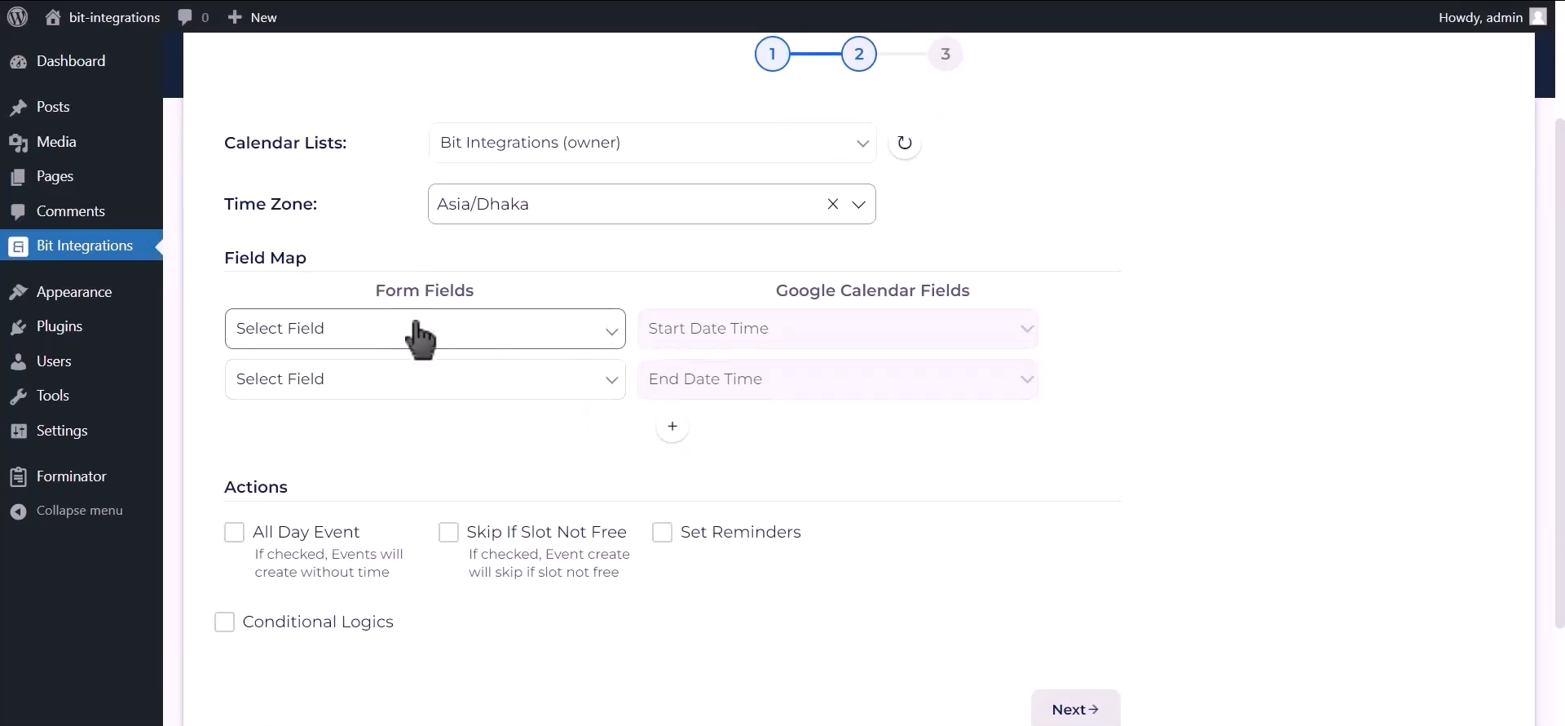
click(467, 330)
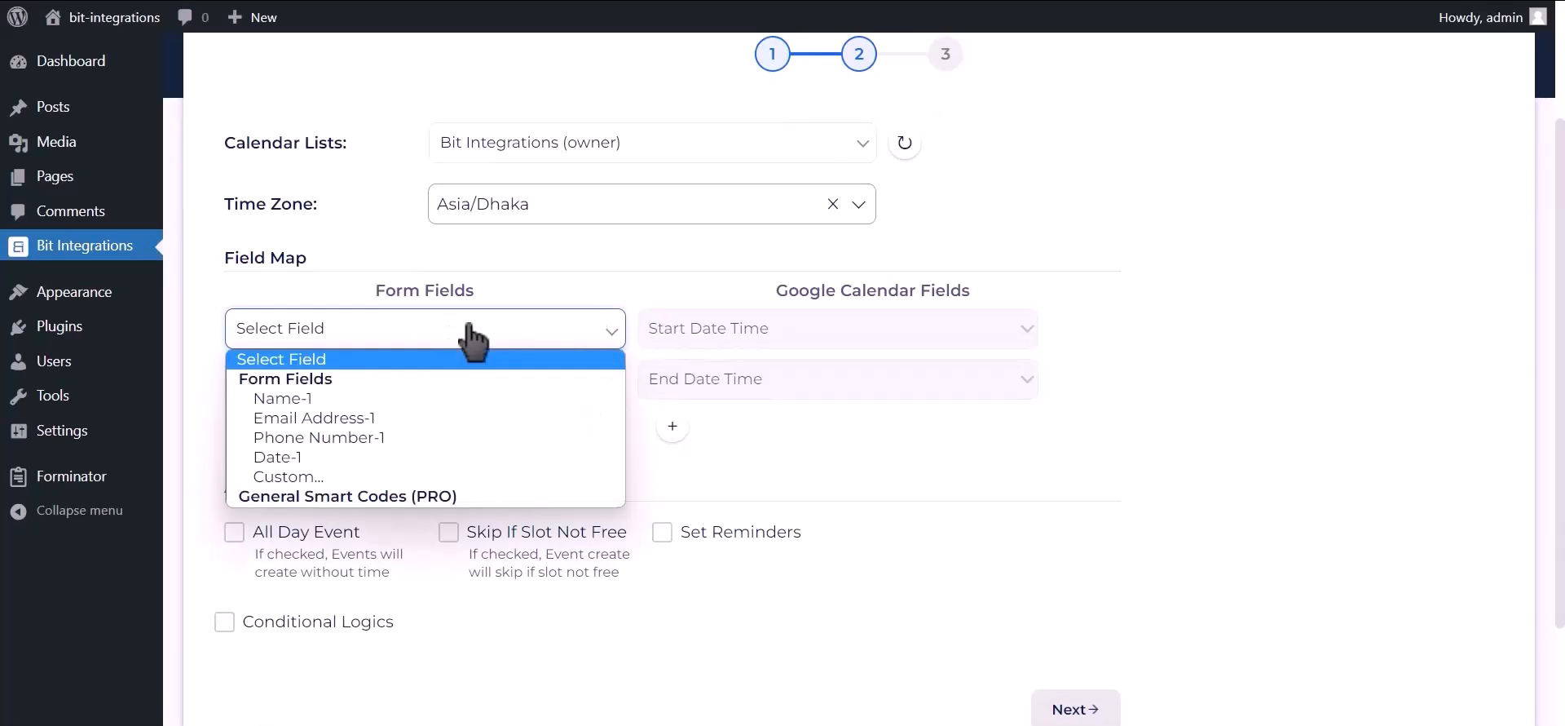
click(306, 458)
click(613, 380)
click(607, 507)
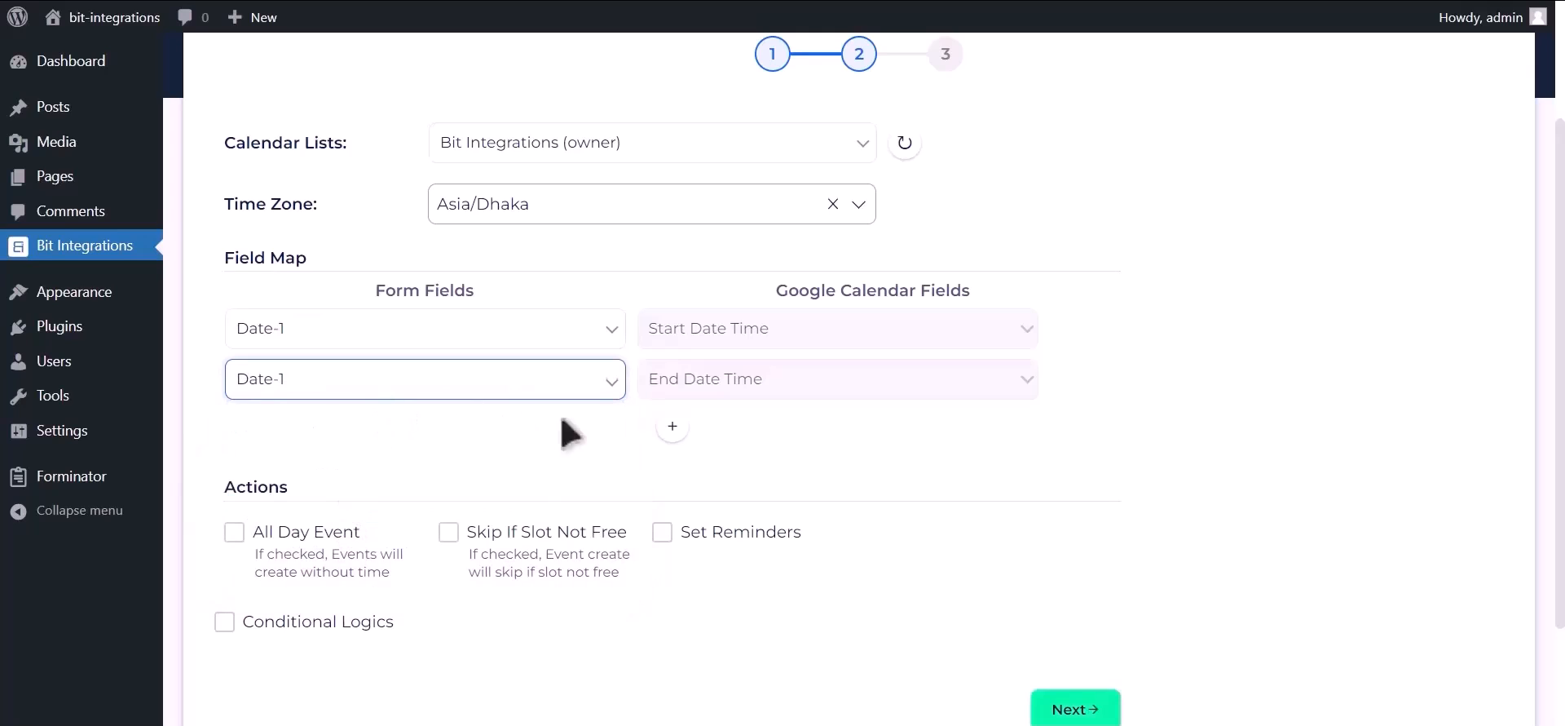
Step: Add a field mapping row that maps Email Address-1 to Description
click(673, 425)
click(492, 431)
click(342, 519)
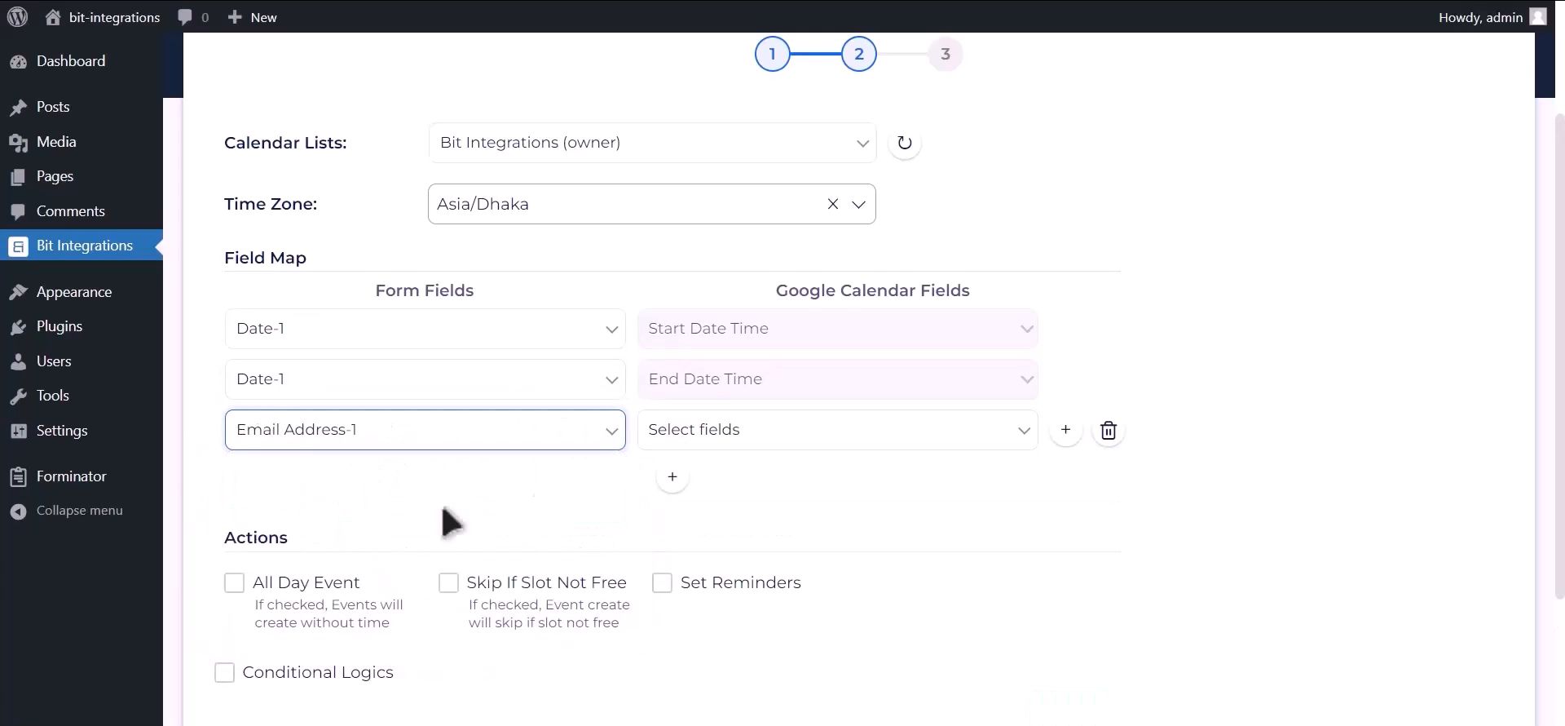
click(662, 433)
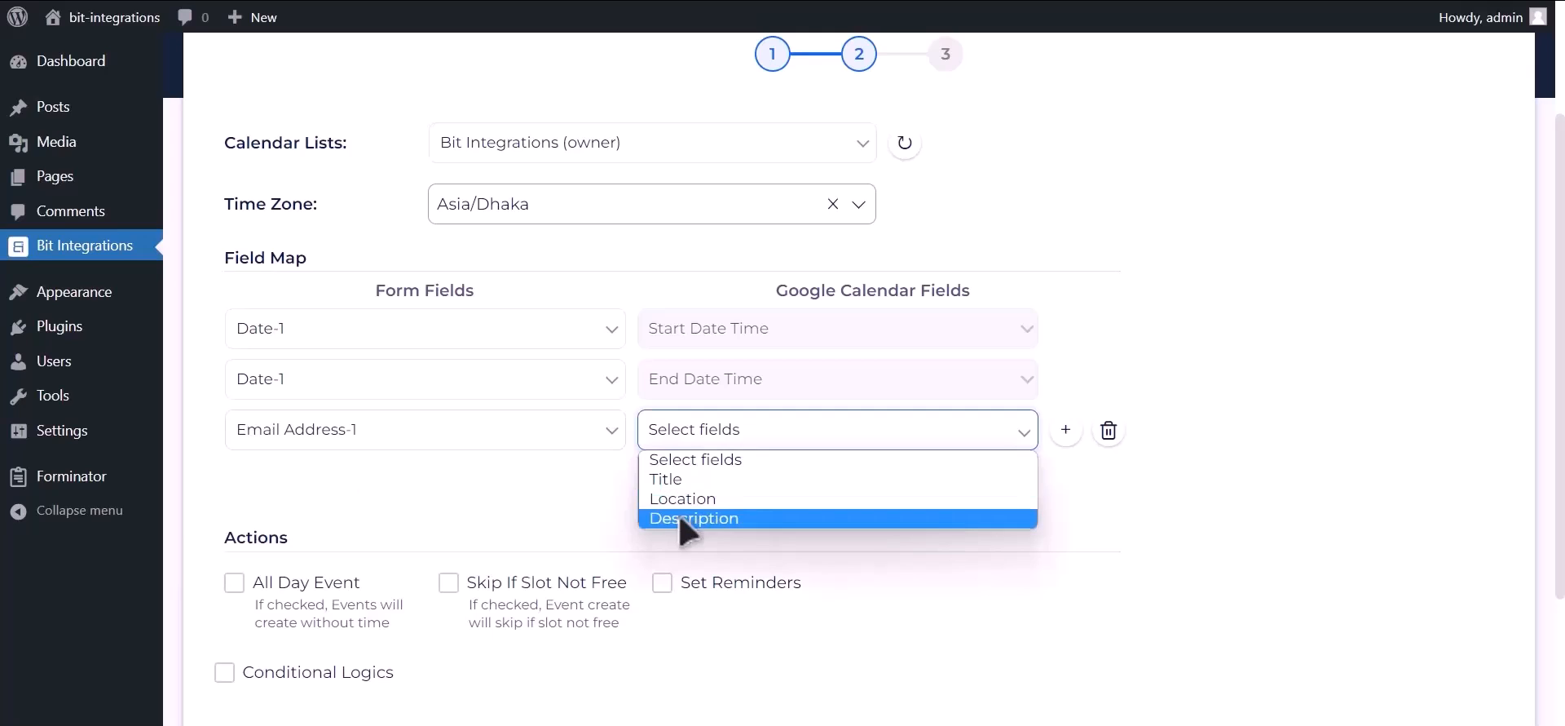
click(689, 518)
Step: Add another field mapping row that maps Name-1 to Title
click(672, 480)
click(510, 482)
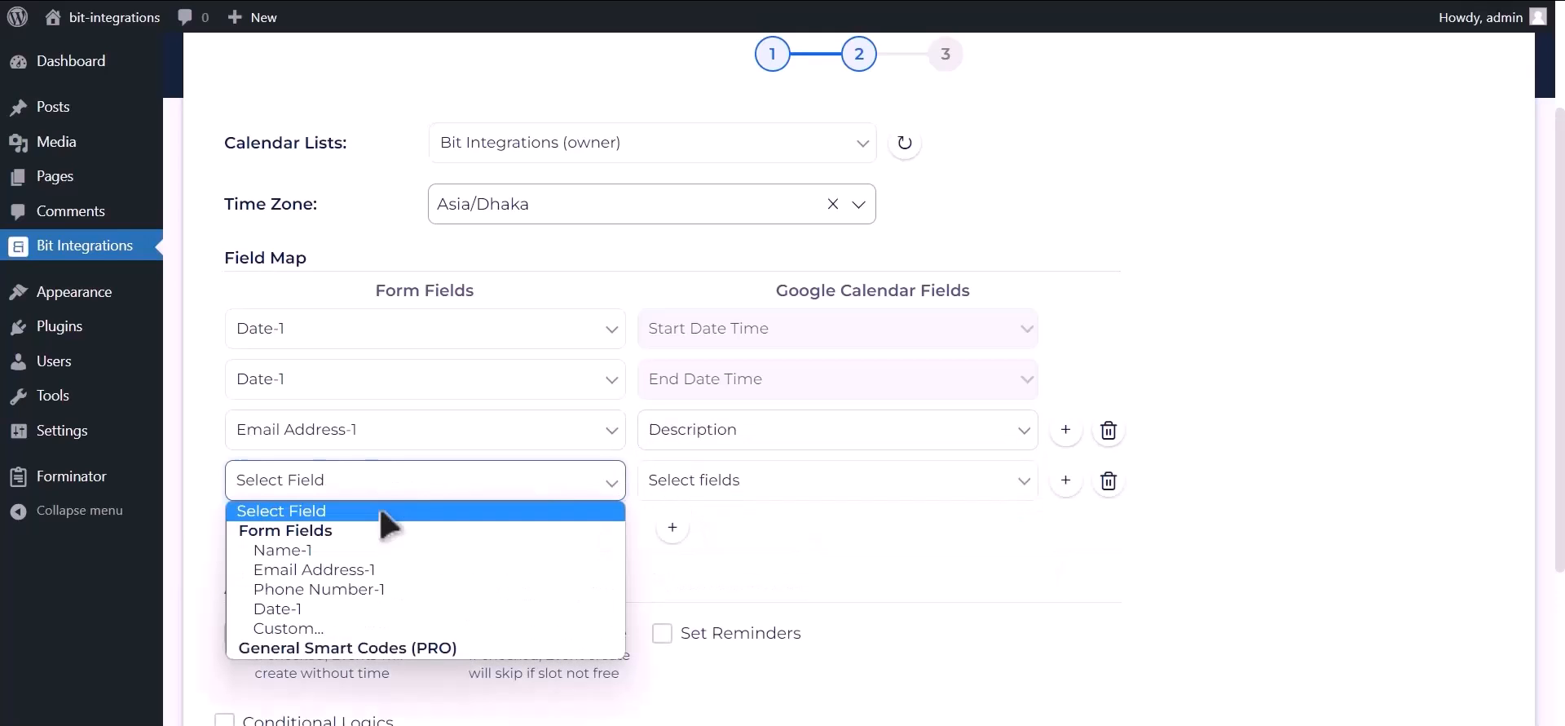
click(349, 551)
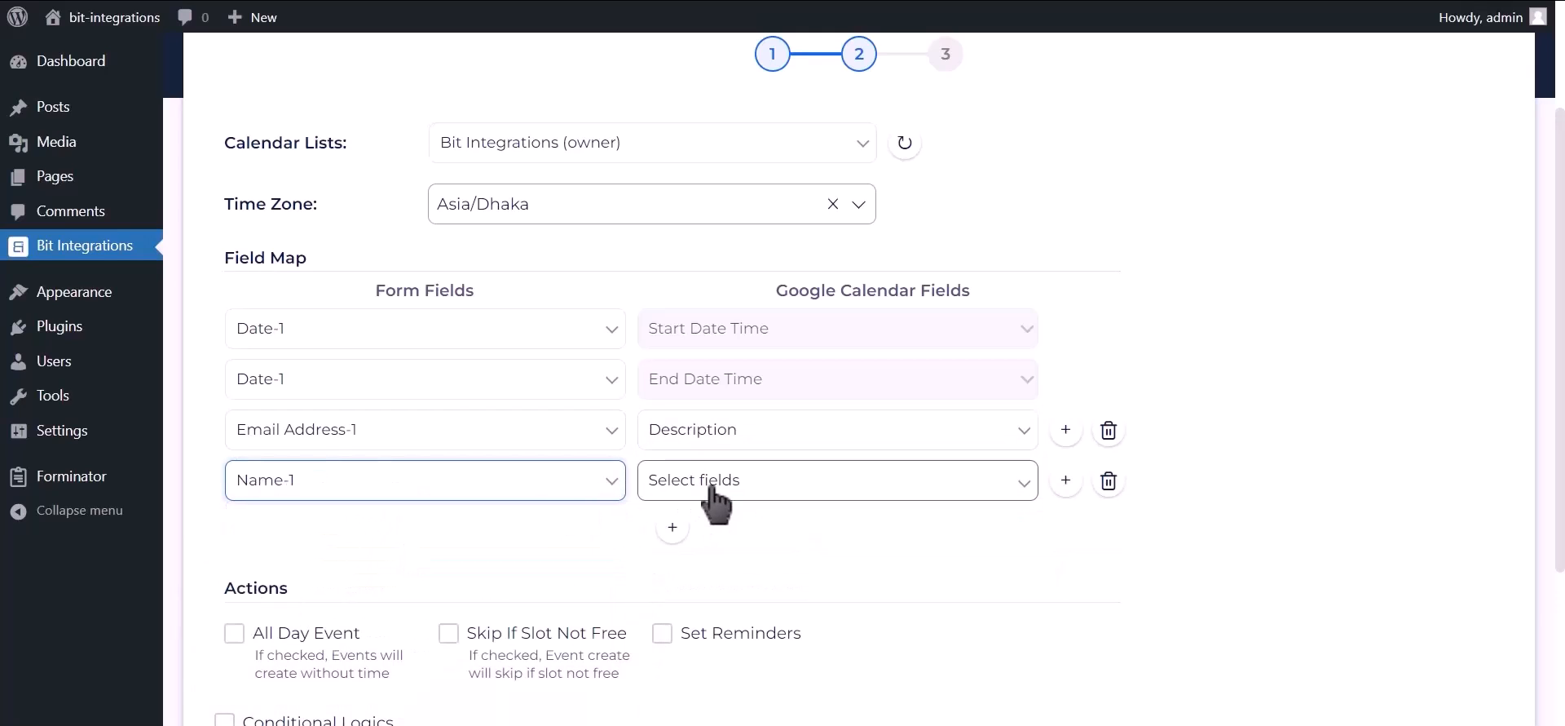
click(701, 482)
click(701, 530)
Step: Add another field mapping row that maps Phone Number-1 to Description
click(673, 527)
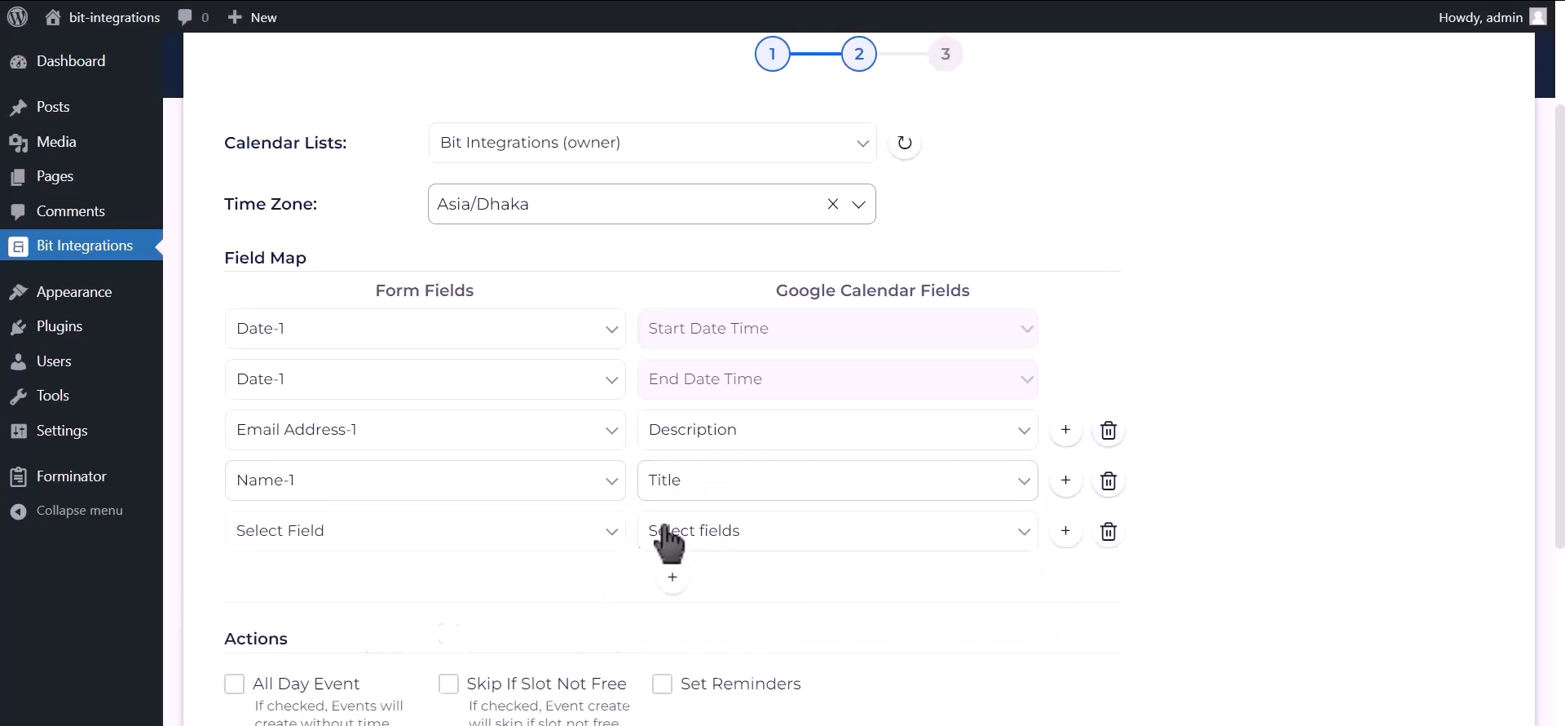
click(400, 532)
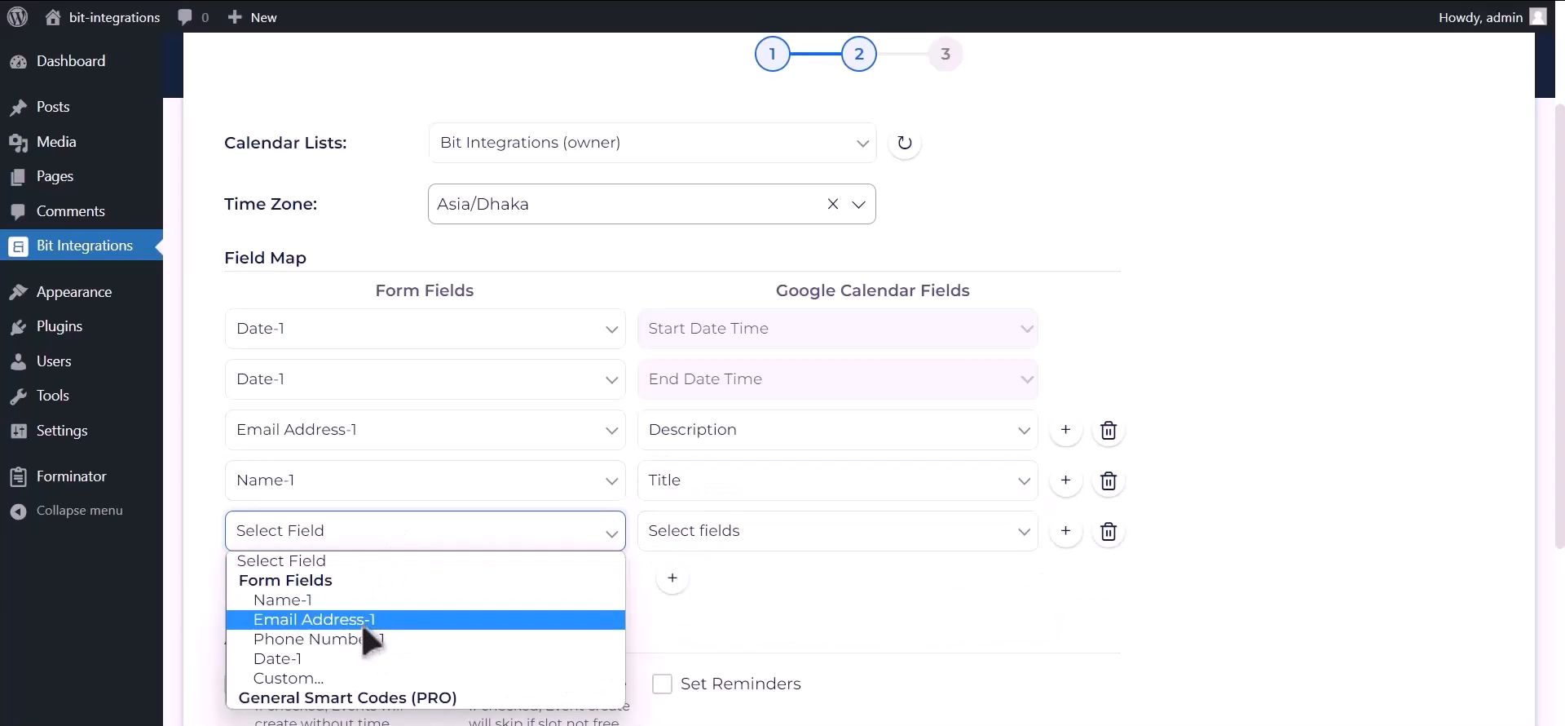
click(368, 638)
click(725, 535)
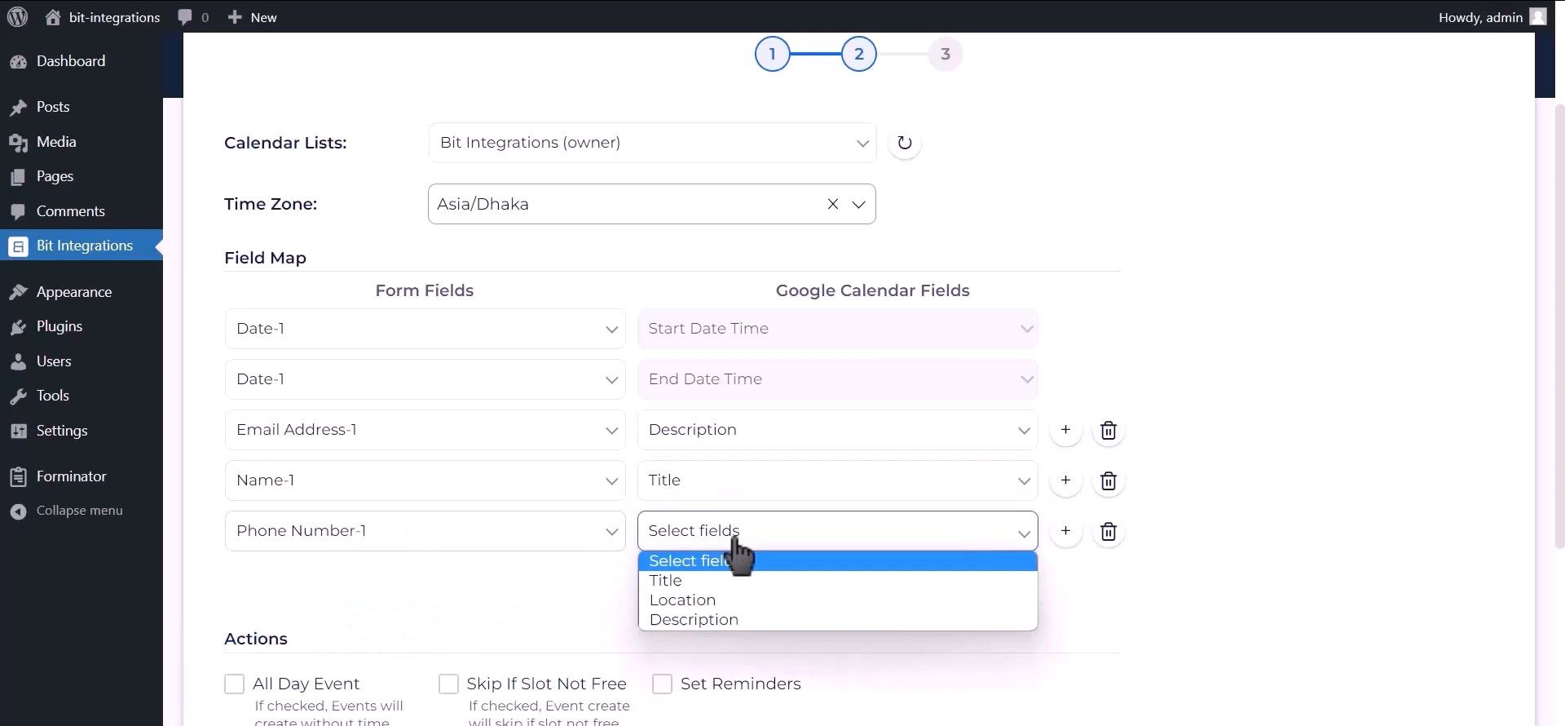
click(701, 619)
Step: Enable the All Day Event action, advance to the final stage, and finish and save the Google Calendar integration
scroll(522, 546, down, 2)
click(301, 514)
scroll(298, 489, down, 2)
click(1098, 572)
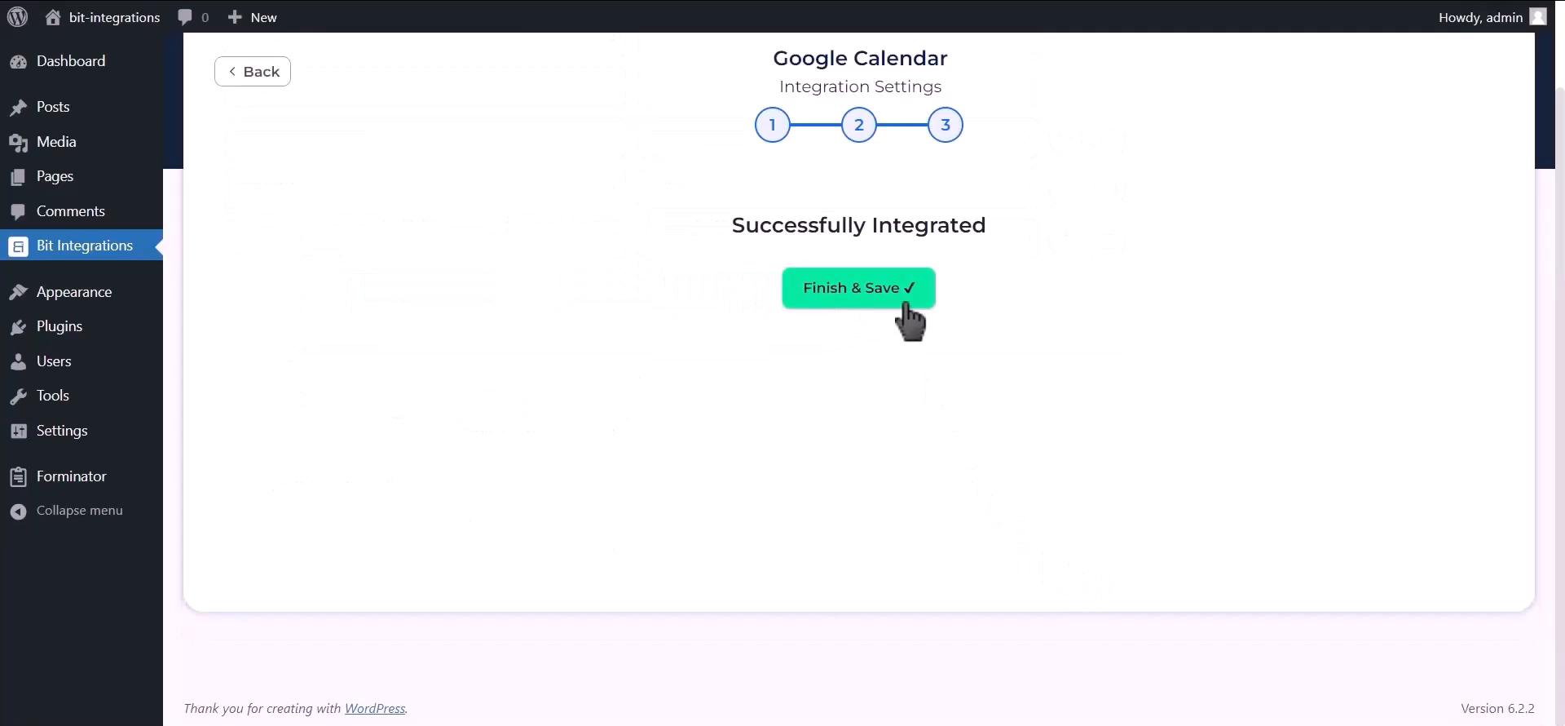
click(874, 302)
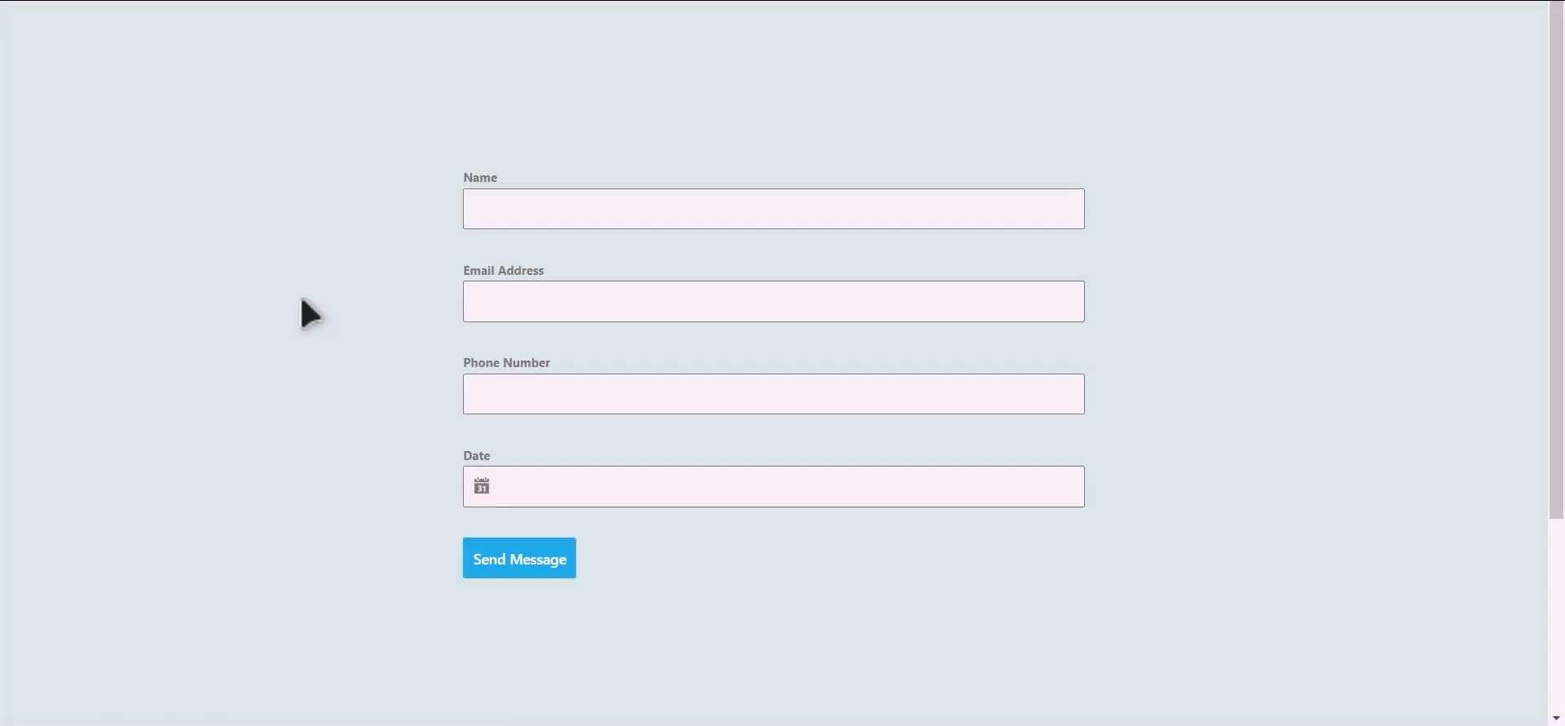
Step: Submit a test form entry with the name Bit Integrations, the contact's email and phone number, and the date 06/13/2023
click(607, 220)
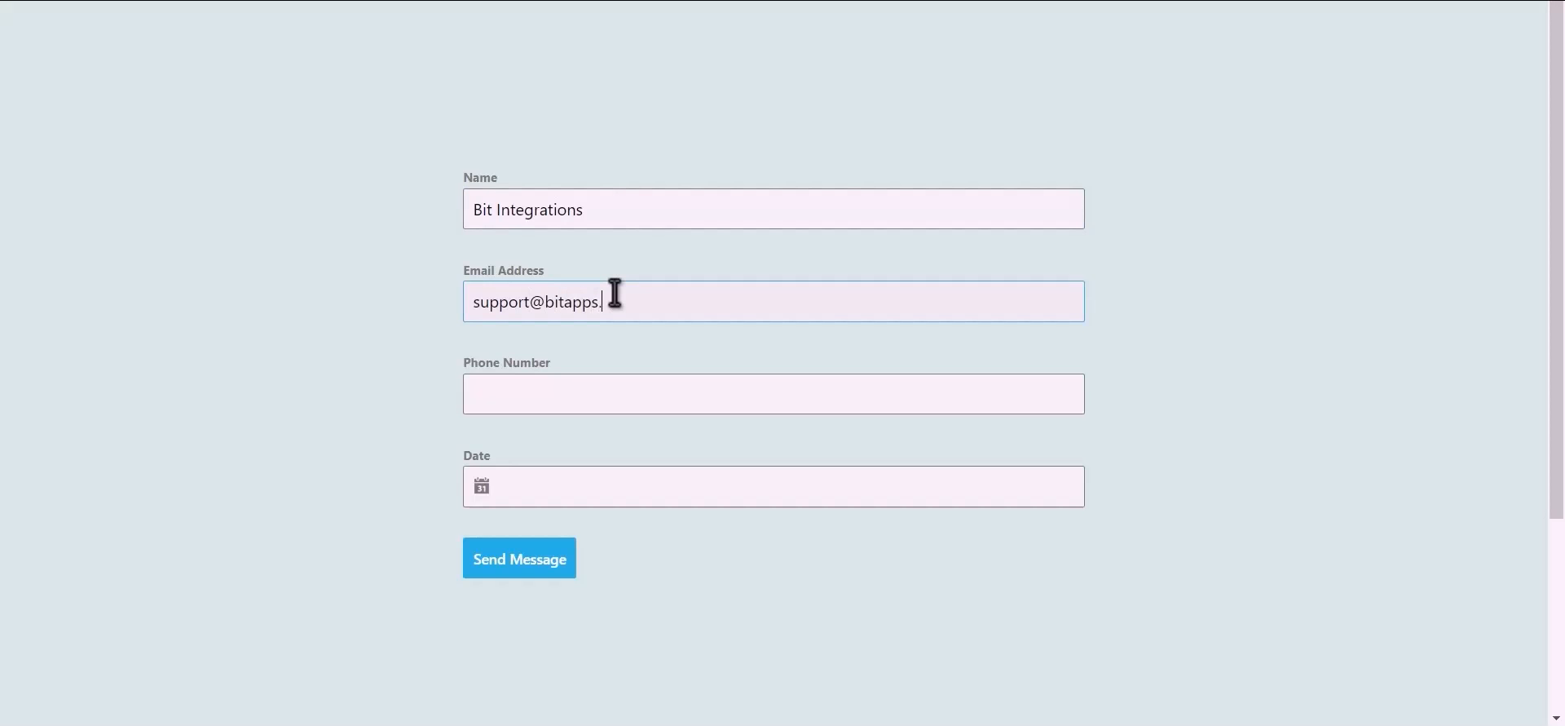
click(598, 395)
text(444555666)
click(552, 487)
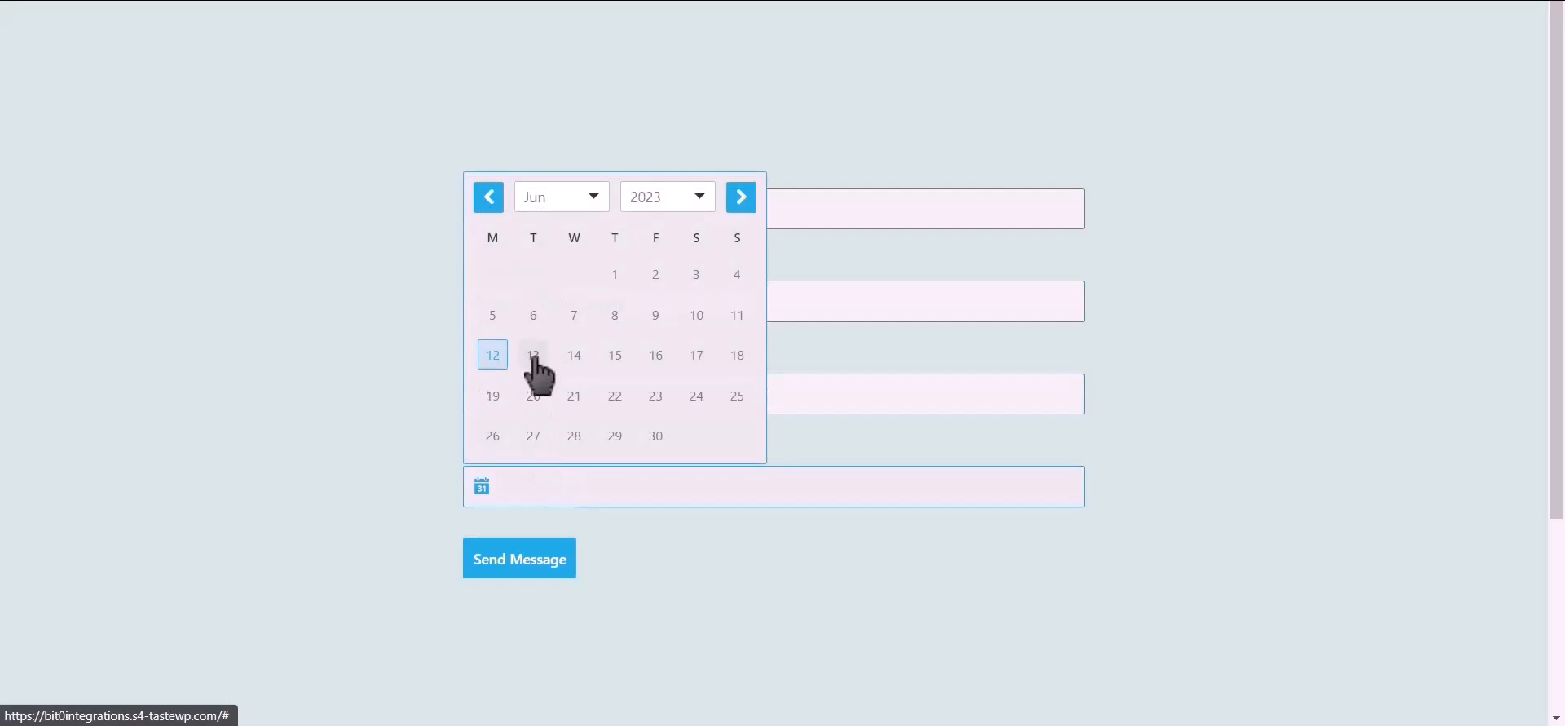
click(533, 357)
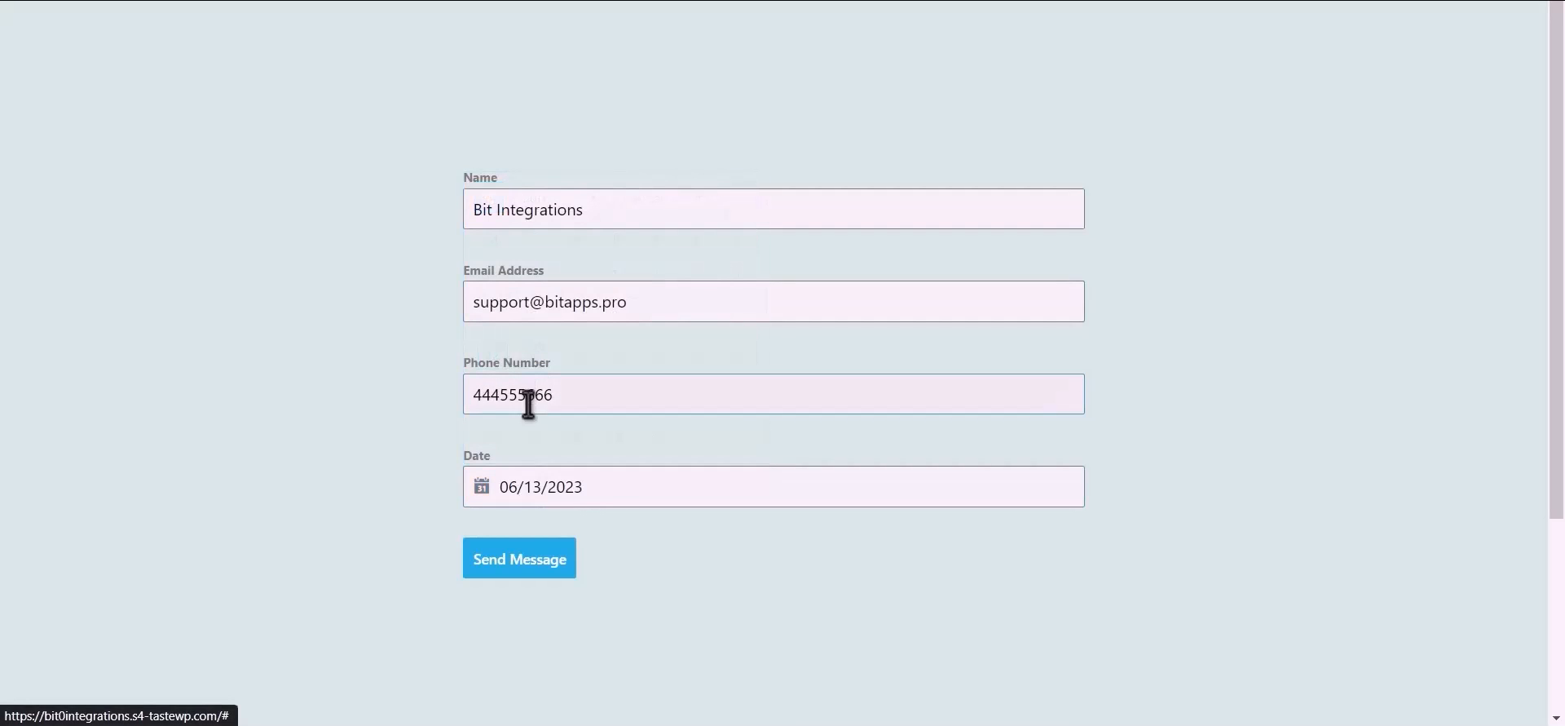
click(546, 563)
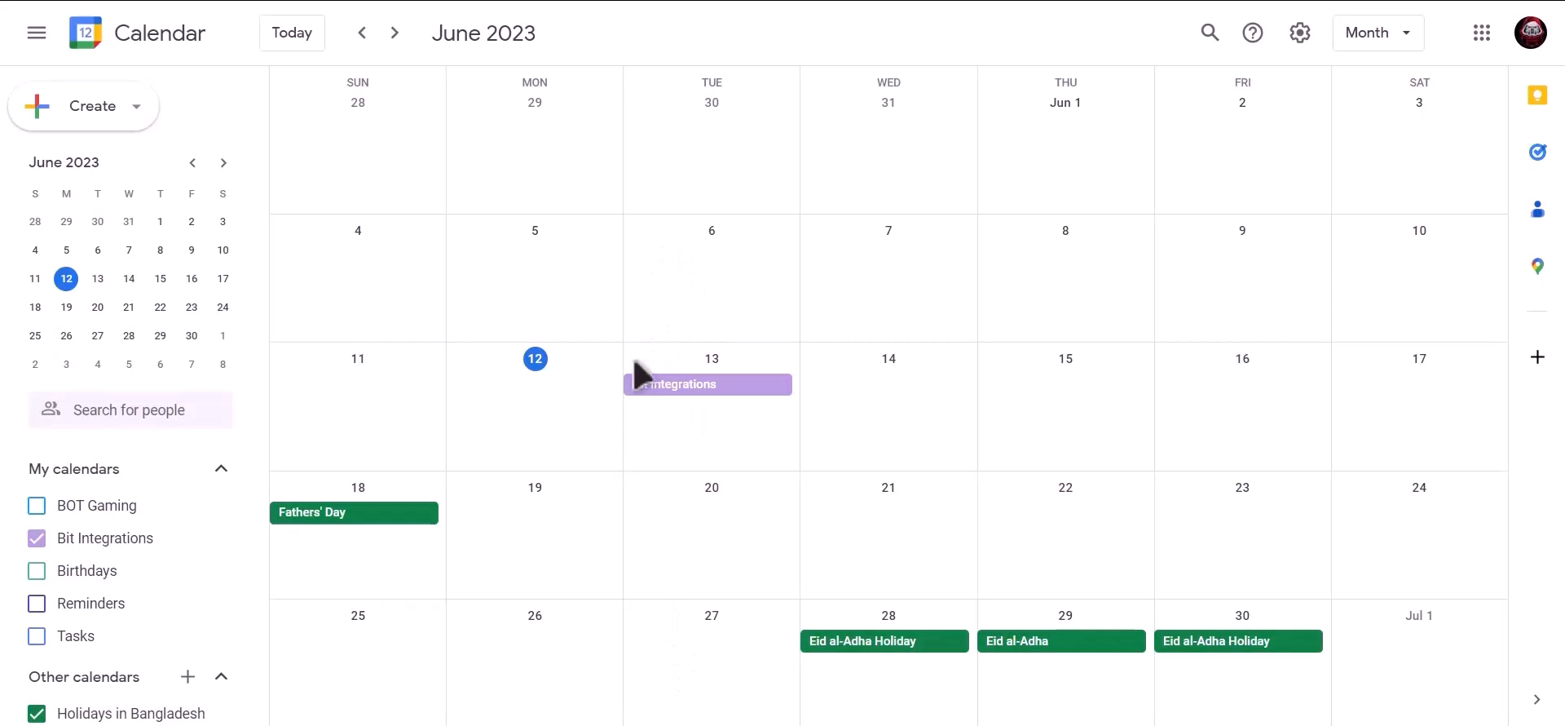
Step: Switch to Google Calendar and open the details of the Bit Integrations event on June 13, 2023
click(765, 394)
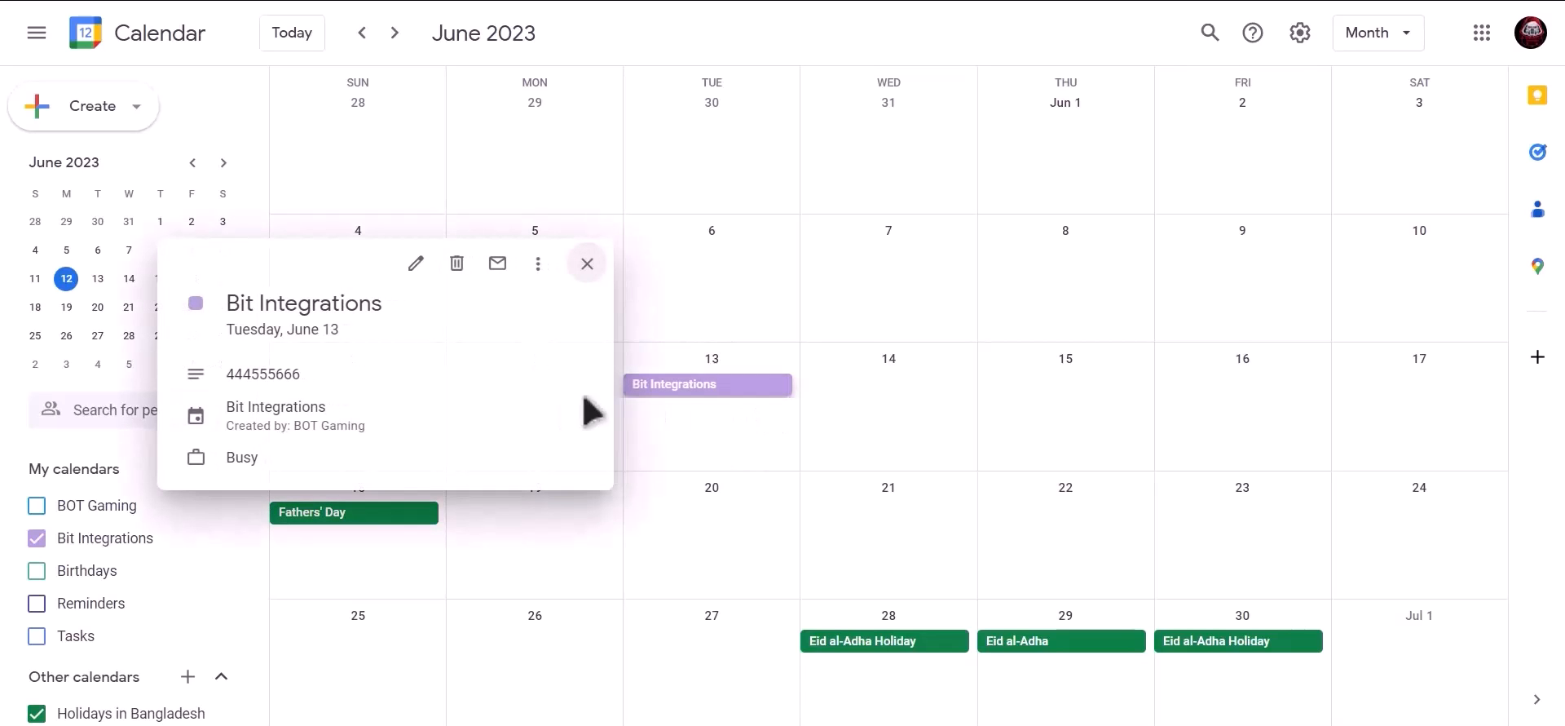